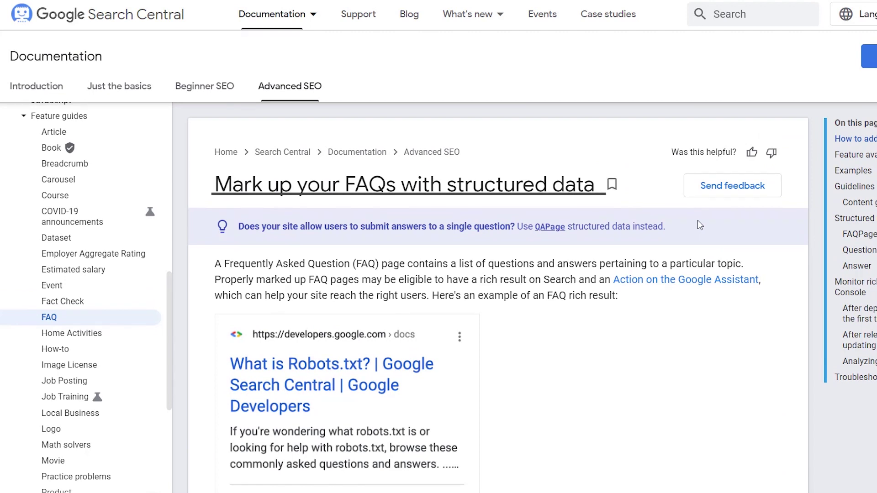
- Review the FAQ rich result example in Google's documentation and expand "What Is a Password Manager?" under the Investopedia search result
scroll(690, 260, down, 5)
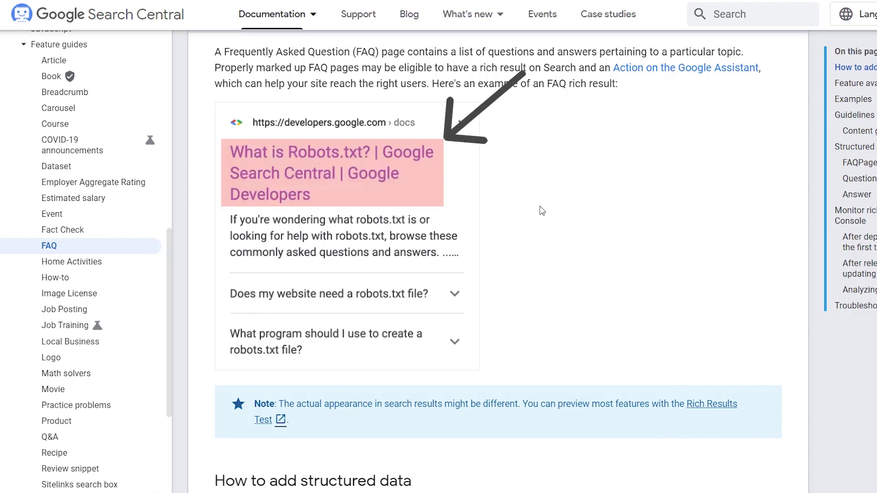
scroll(542, 211, down, 1)
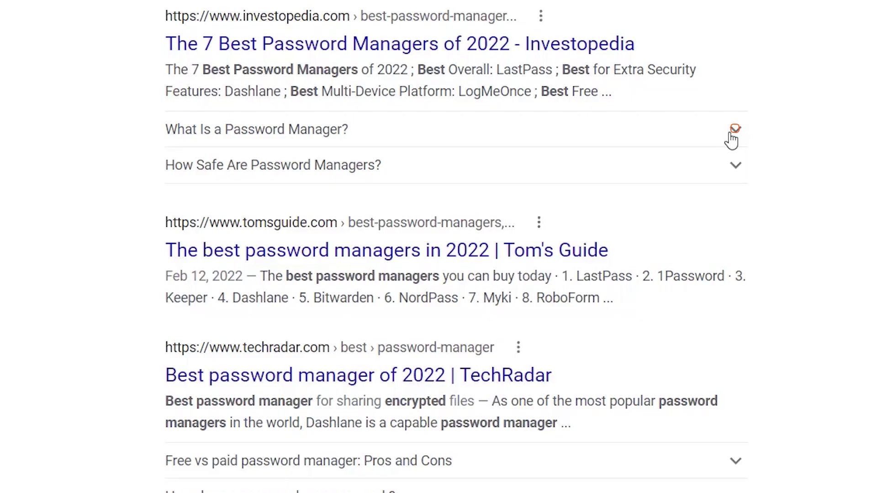
click(735, 132)
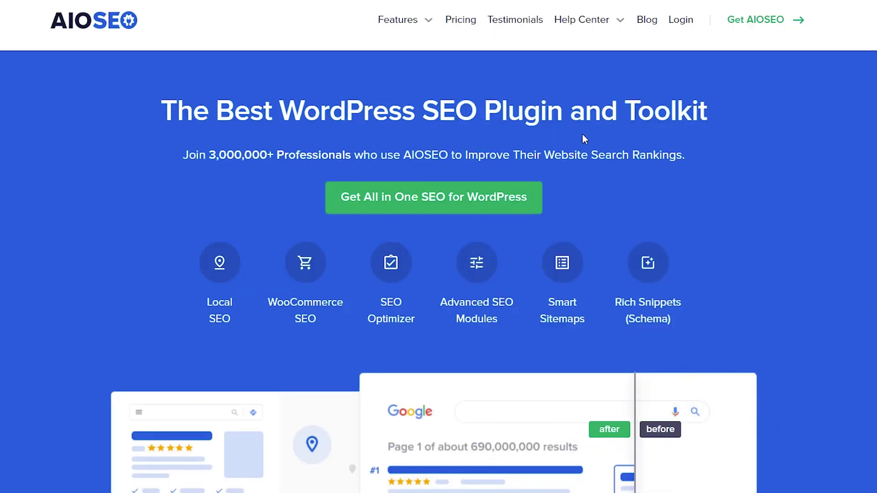
- Log in to the AIOSEO account with the filled-in credentials and open the account's downloads page
click(680, 21)
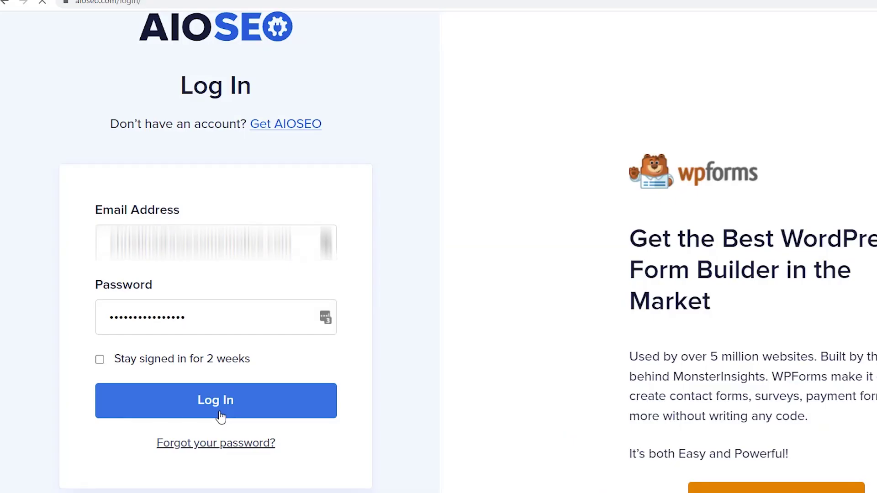
click(220, 414)
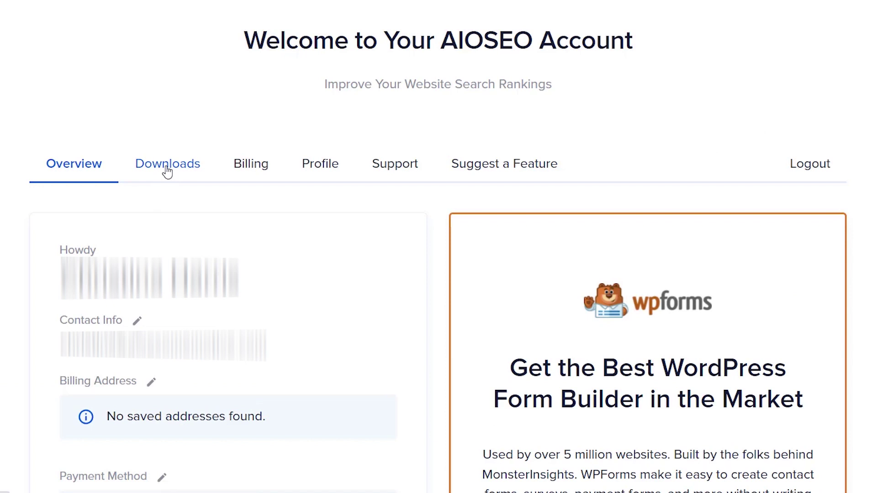
click(167, 170)
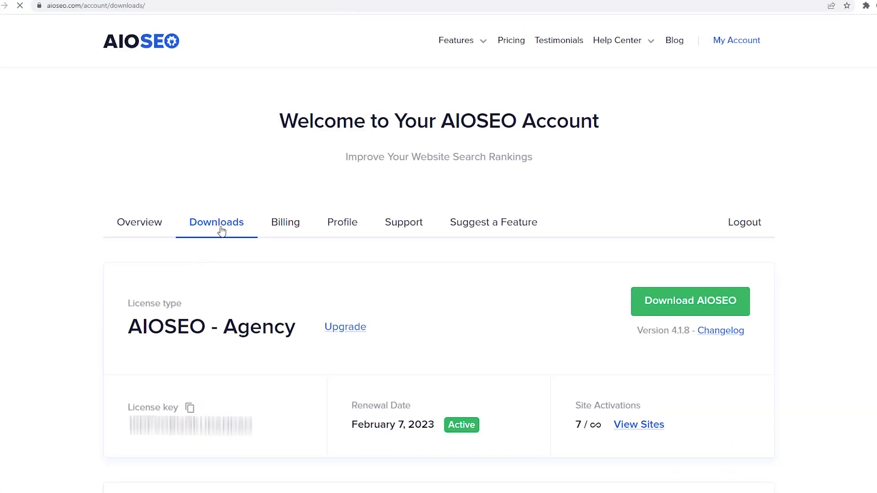
- Download the AIOSEO plugin package and copy the account's license key
click(687, 305)
key(Return)
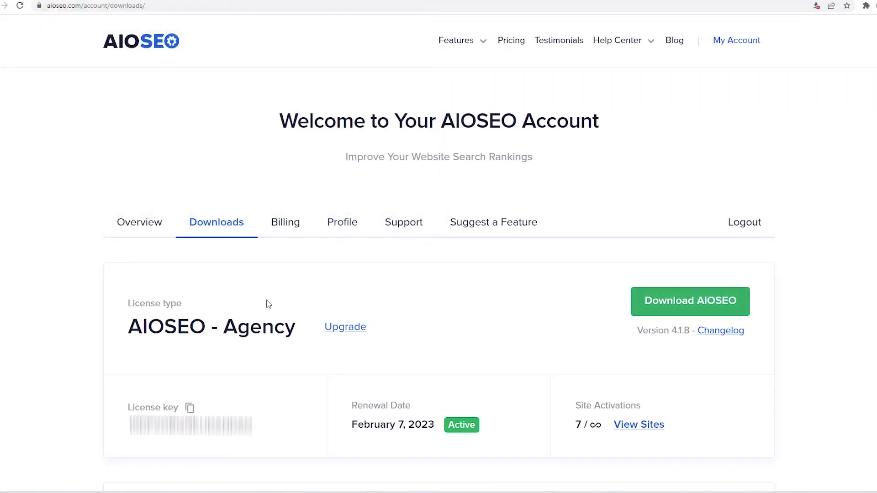
click(190, 407)
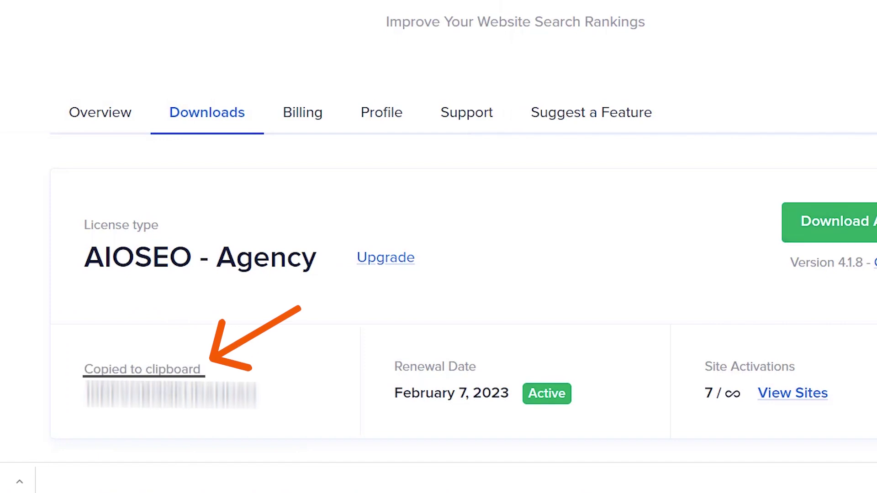
- Switch to the WordPress admin, upload aioseo-pro-v4.1.8.zip as a new plugin, then install and activate it
click(59, 7)
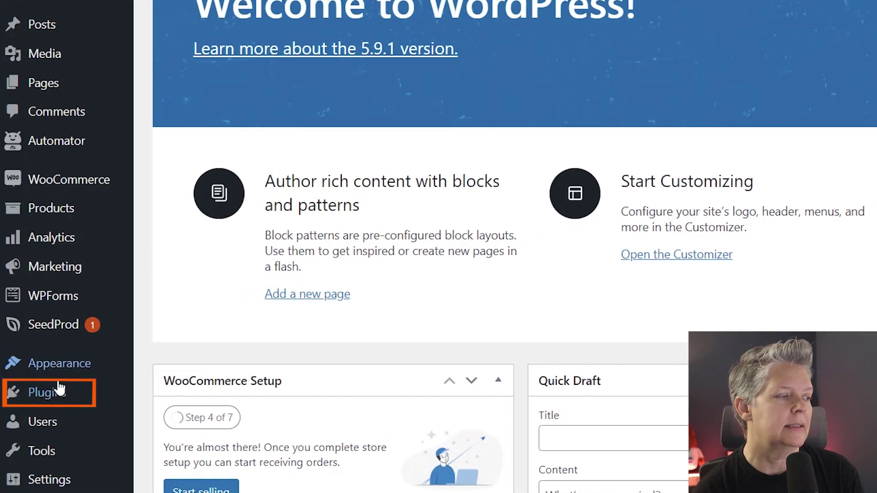
mouse_move(48, 413)
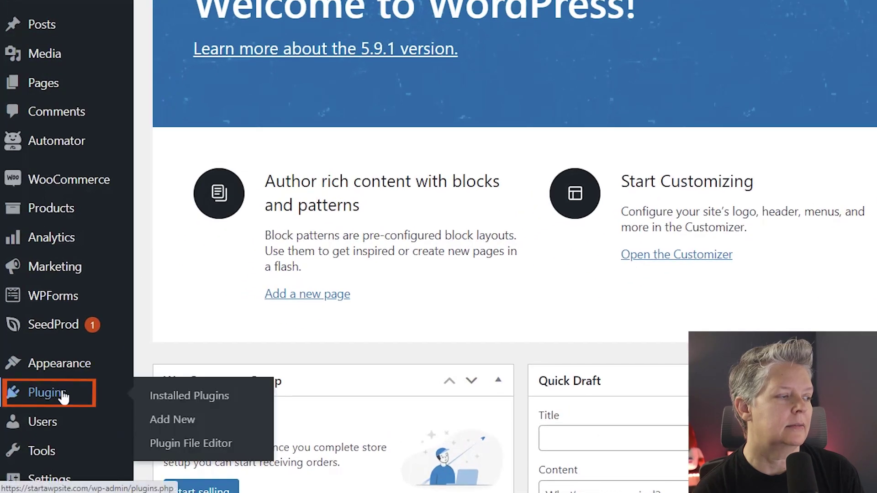
click(181, 418)
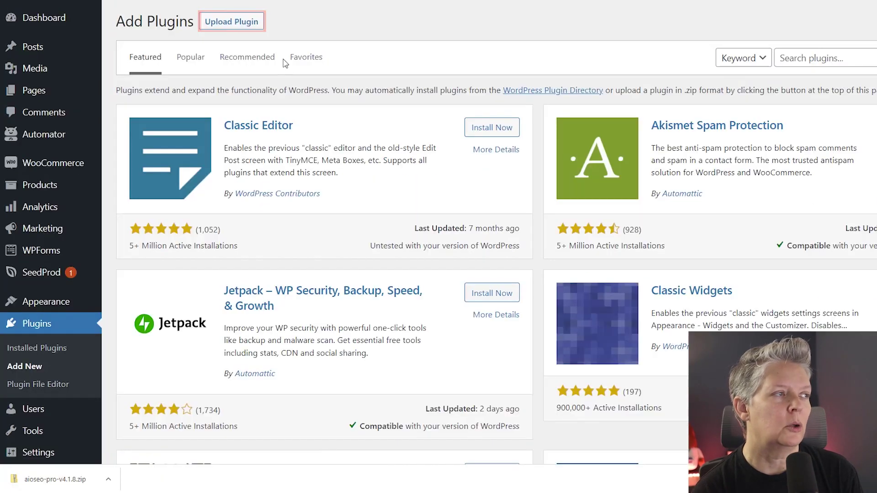
click(231, 22)
click(466, 140)
click(139, 18)
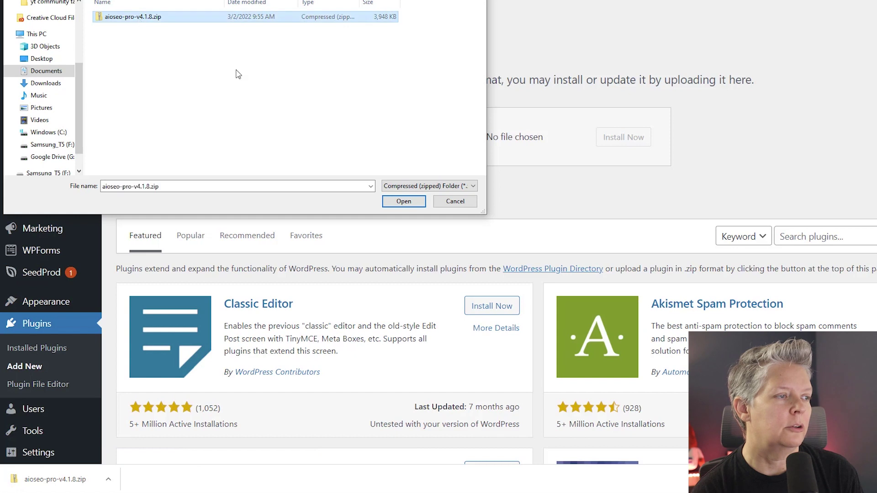
click(404, 201)
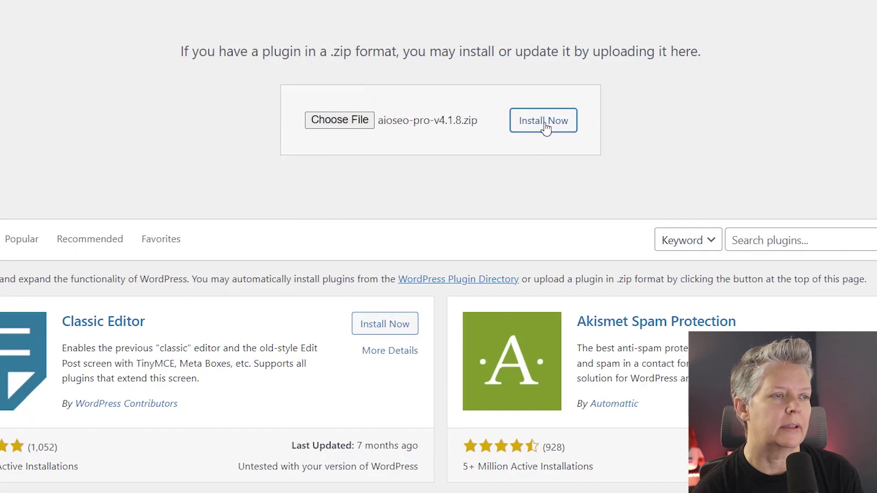
click(544, 121)
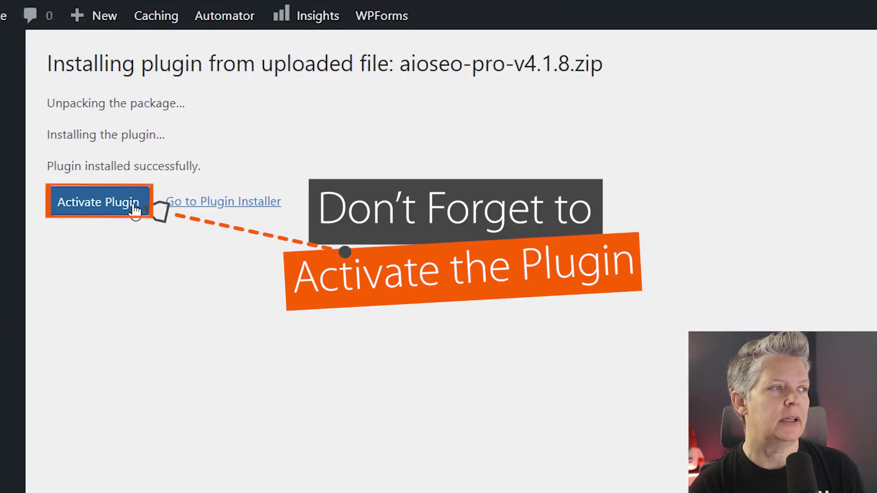
click(133, 209)
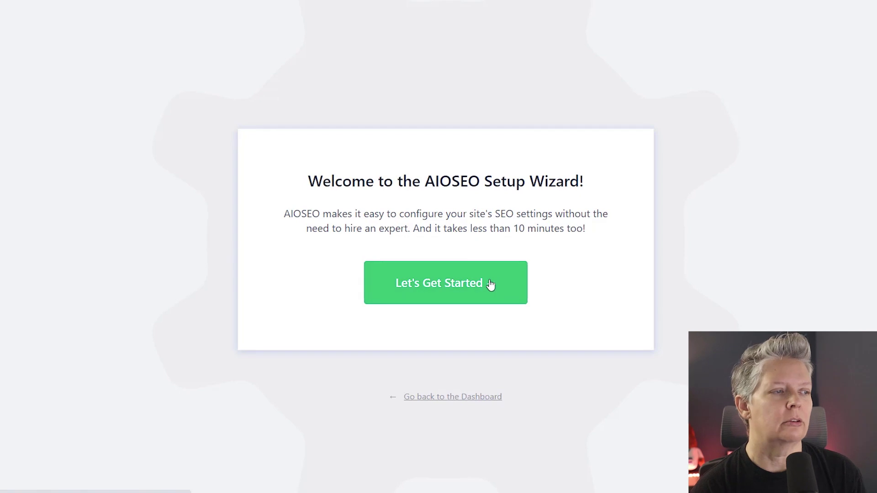
- Start the AIOSEO setup wizard and save the Blog category with the default home page title and meta description
click(487, 284)
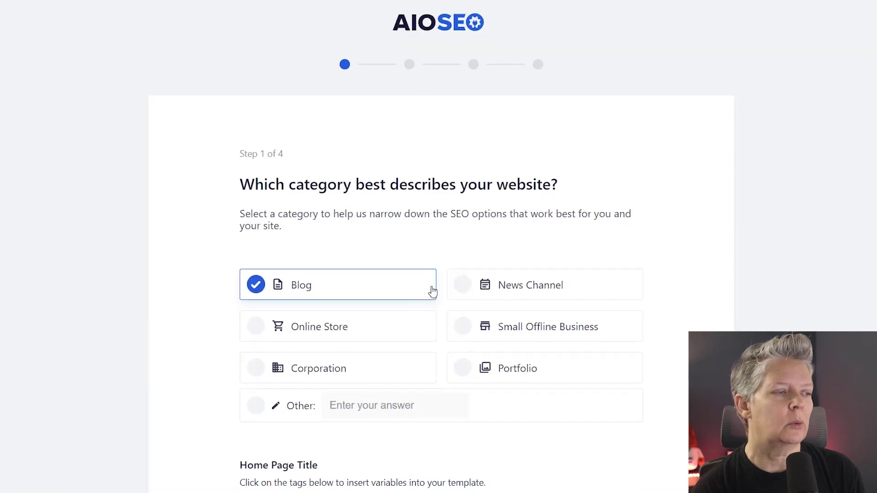
scroll(433, 291, down, 5)
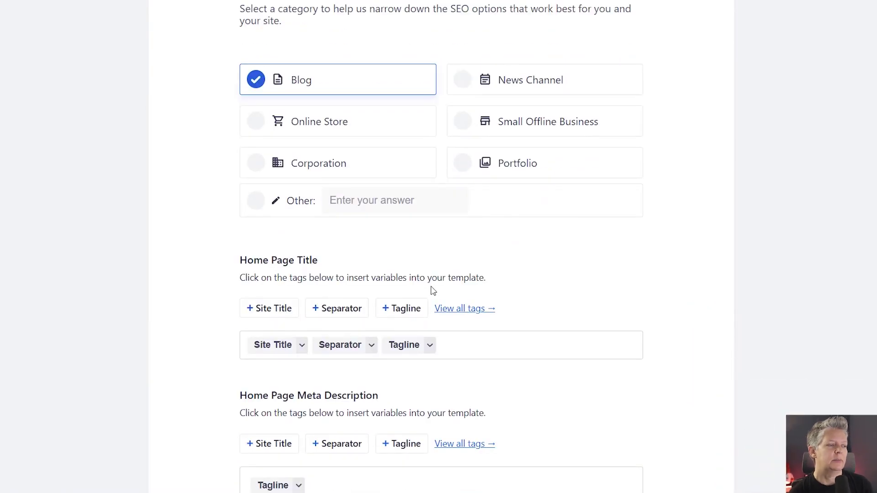
scroll(439, 297, down, 5)
click(582, 414)
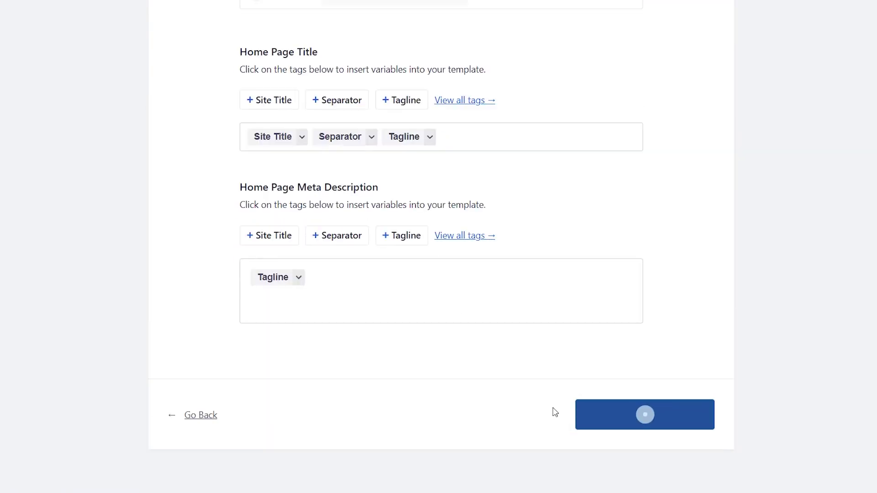
- Save the Additional Site Information as Organization "My New Site", leaving the social profile URLs empty
scroll(554, 412, down, 3)
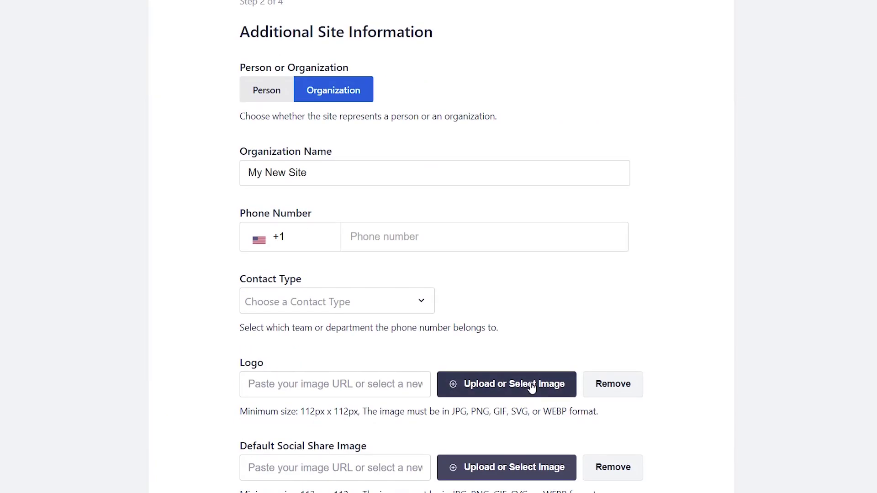
scroll(524, 336, down, 18)
click(577, 345)
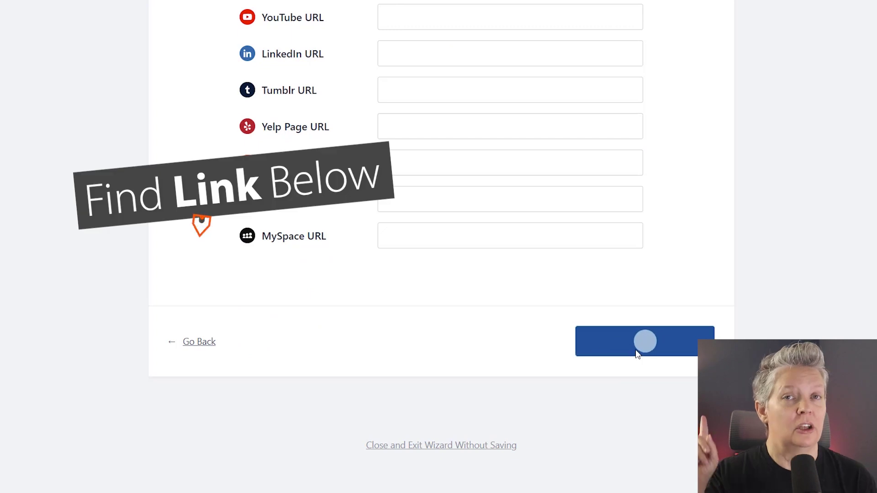
- Accept the wizard's preselected features and its default search appearance settings with the site marked as live
scroll(639, 338, down, 10)
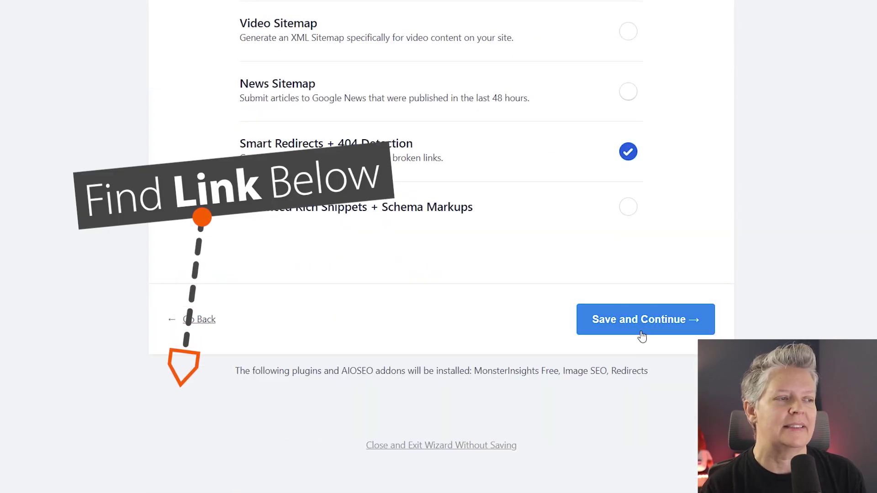
click(642, 334)
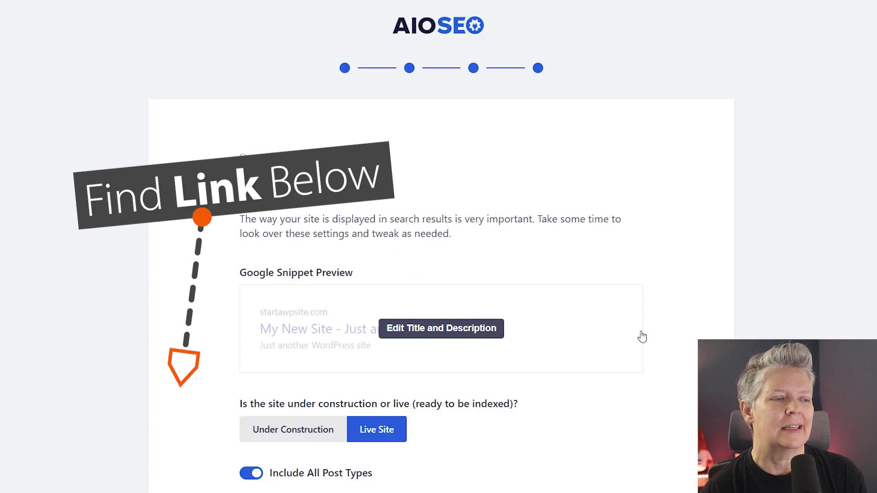
scroll(639, 351, down, 5)
scroll(637, 368, down, 3)
click(646, 345)
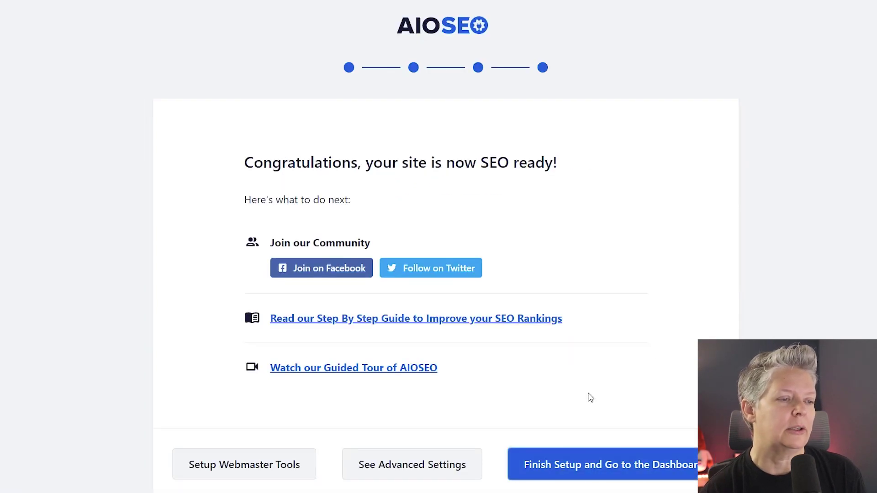
- Paste the license key into the AIOSEO General Settings and connect it
right_click(424, 415)
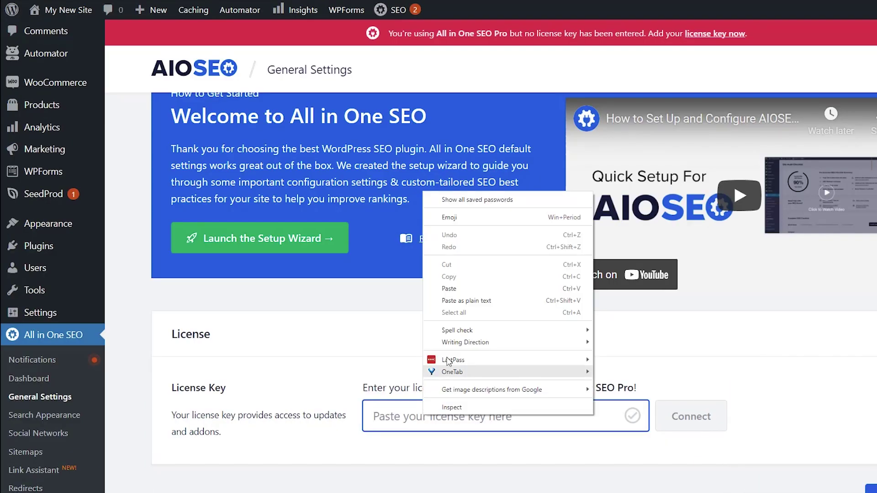
click(449, 288)
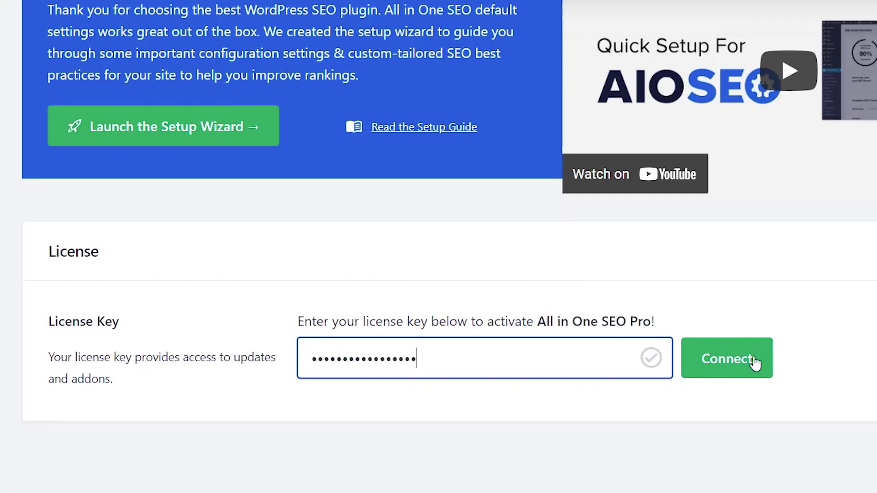
click(691, 416)
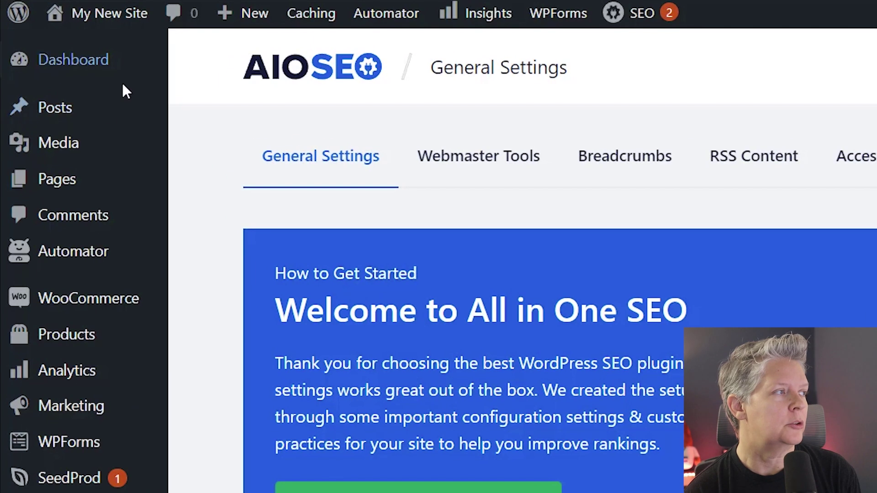
- In the post "How to Add FAQ Schema in WordPress (3 Methods)", open the Schema section of the AIOSEO Settings below the content
mouse_move(50, 68)
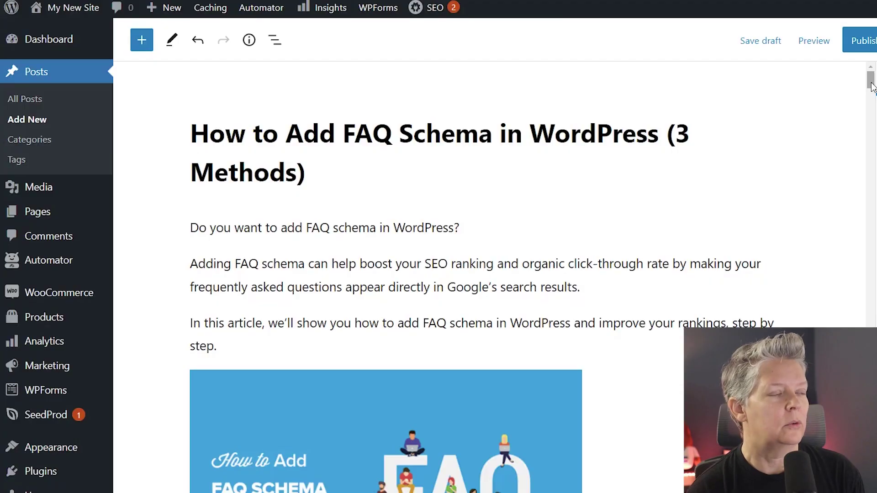
drag(872, 86, 870, 347)
scroll(285, 216, down, 15)
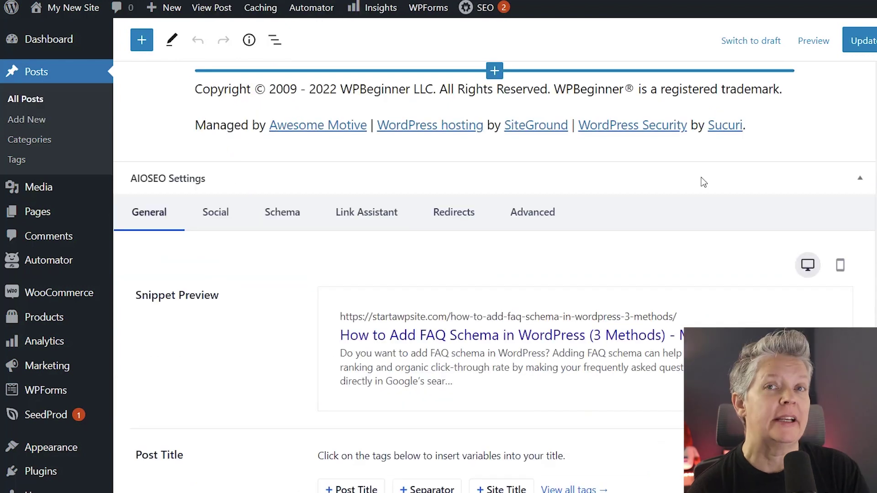
scroll(717, 212, down, 3)
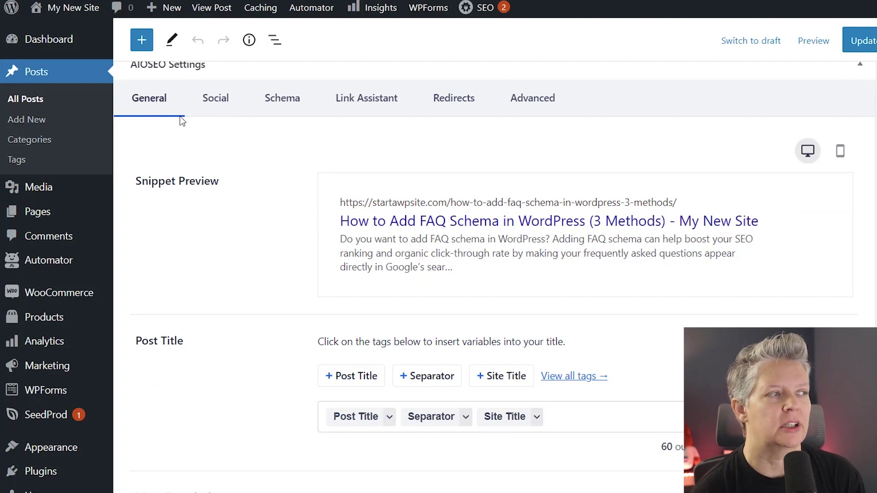
scroll(277, 109, down, 1)
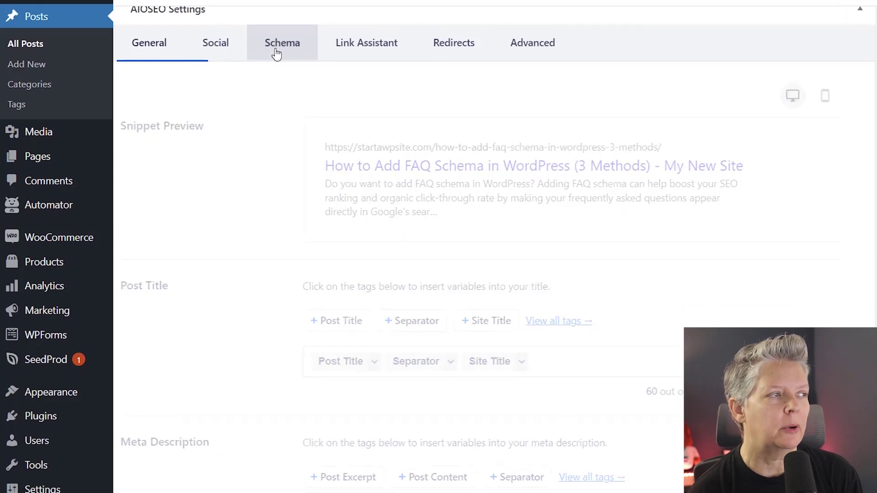
click(272, 56)
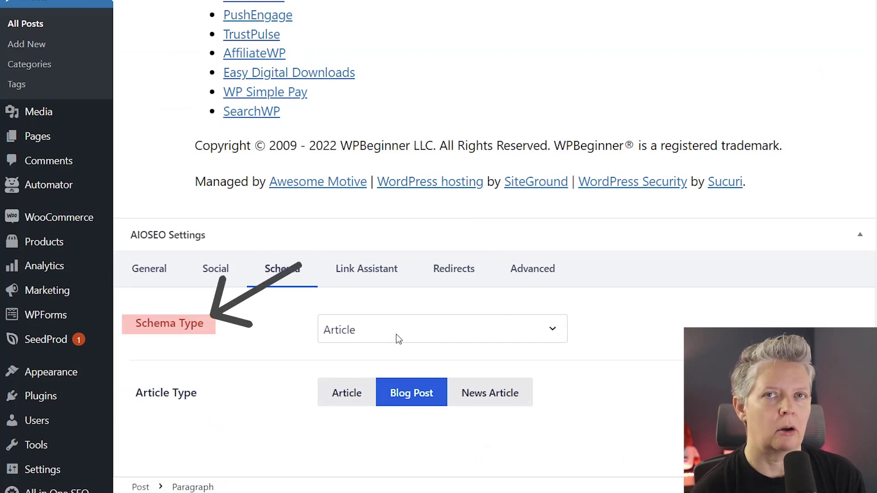
- Set the post's Schema Type to Web Page and its Web Page Type to FAQ Page
click(551, 337)
scroll(470, 294, down, 2)
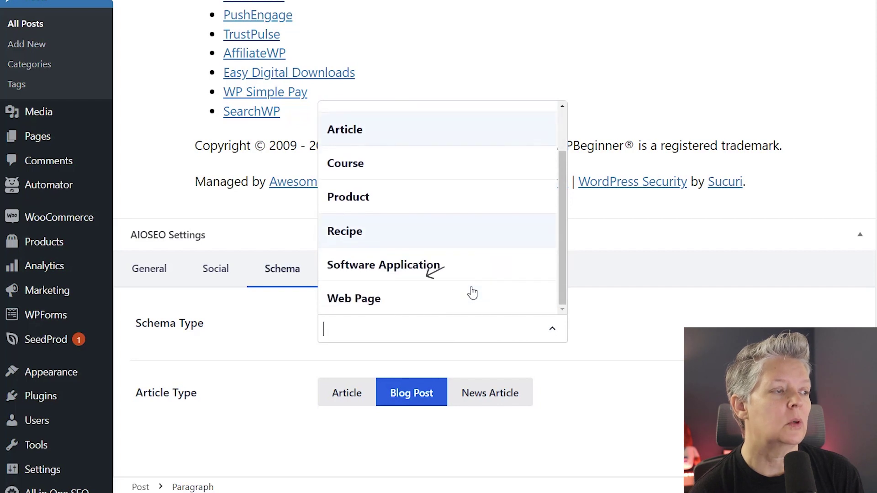
click(378, 301)
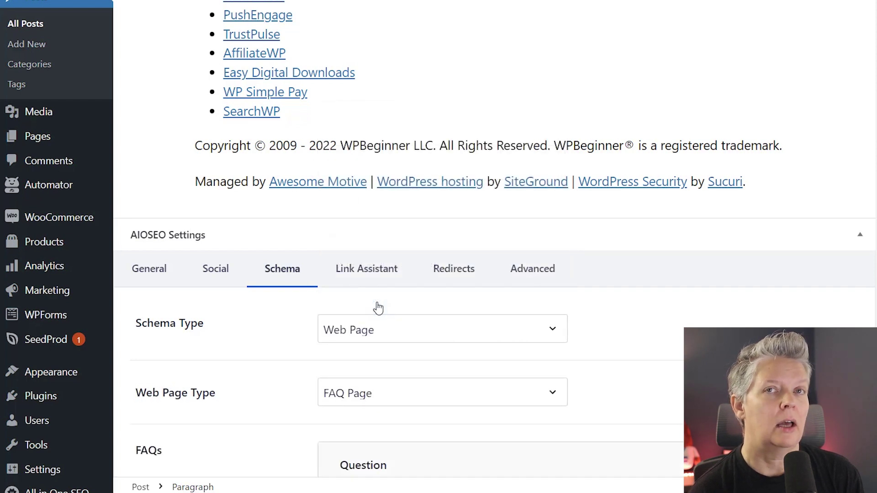
scroll(341, 259, down, 3)
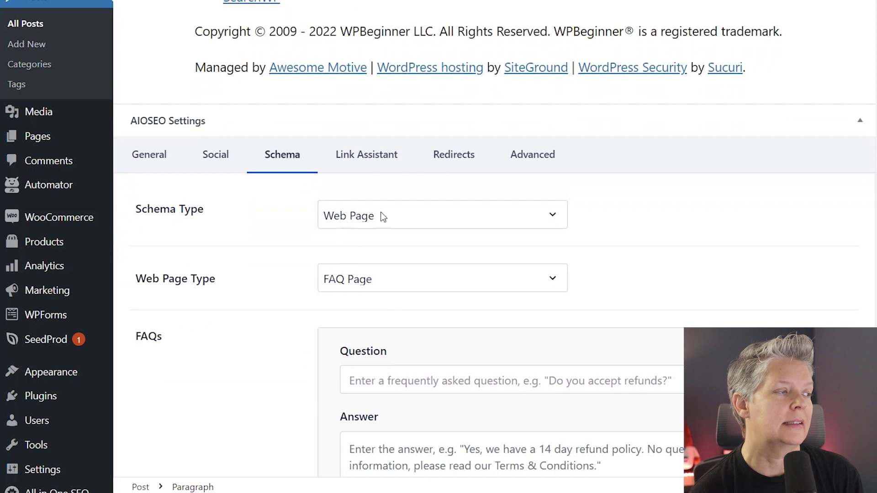
click(383, 283)
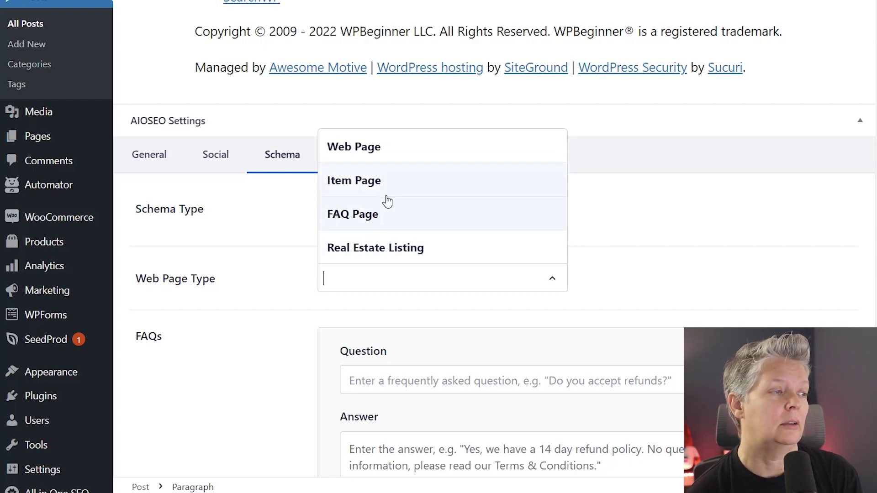
click(380, 228)
- Fill in the first FAQ with the question "What is FAQ Schema?" and a four-paragraph answer explaining FAQ schema and its benefits
scroll(213, 269, down, 2)
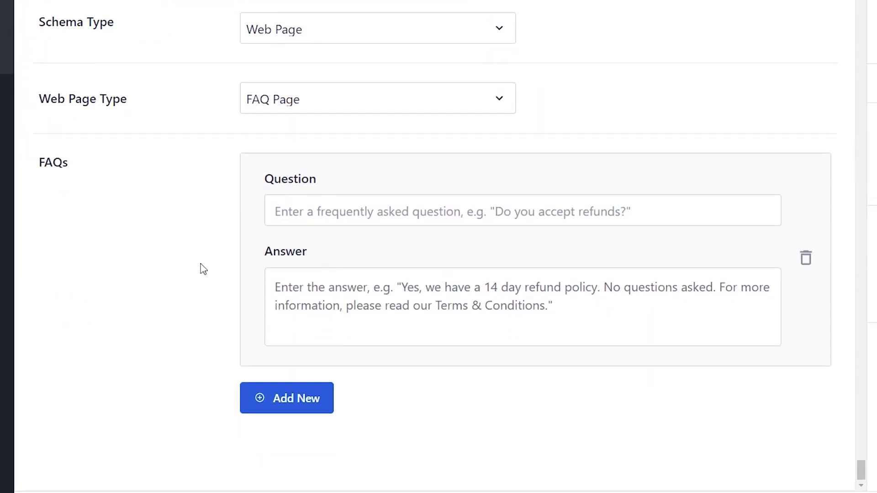
click(318, 218)
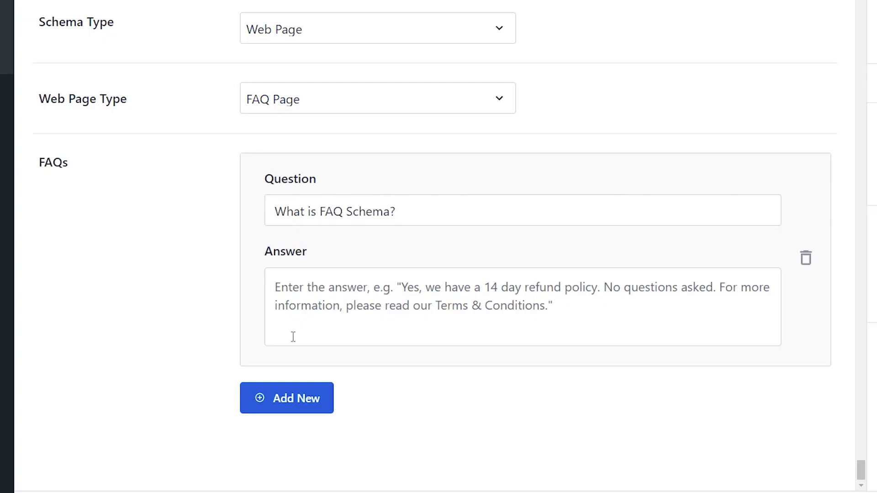
click(293, 337)
text(FAQ schema is a smart markup code also known as structured data that you can add to your website pages to help Google identify an FAQ section.  If you add FAQ schema, then Google may choose to reward you with an enhanced search result listing that also shows FAQs directly below your website.  This increased visibility on Google means more traffic to your website. It also makes your site appear to be an authority on the subject.  Plus, FAQ schema makes your content more helpful to users who prefer the question-and-answer approach.)
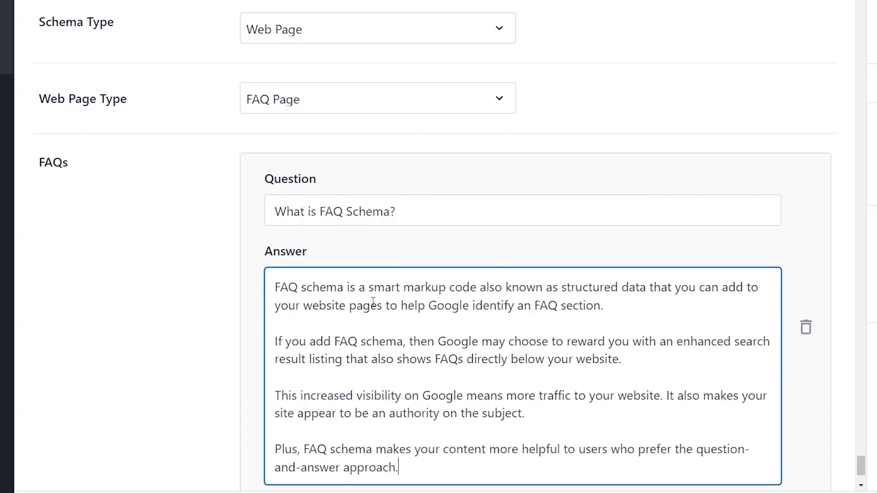
scroll(396, 341, down, 3)
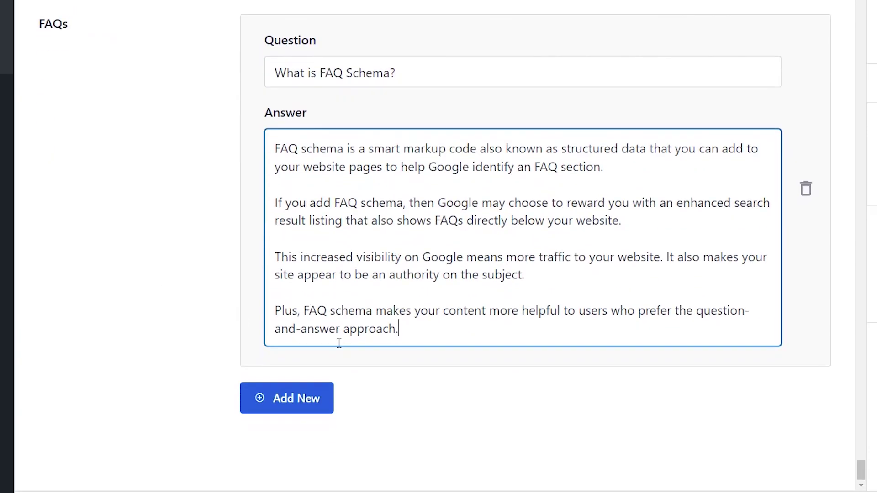
- Add a second blank FAQ entry, delete it again, and update the post
click(306, 412)
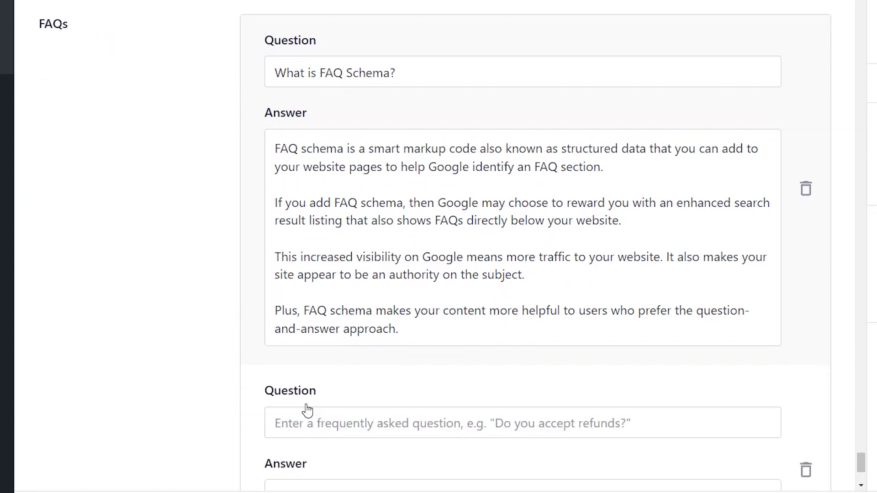
click(806, 469)
click(717, 49)
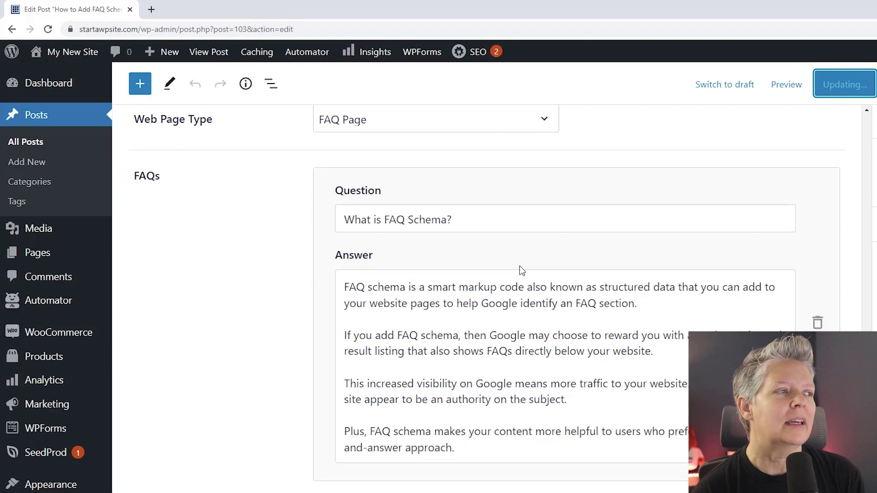
scroll(185, 272, up, 3)
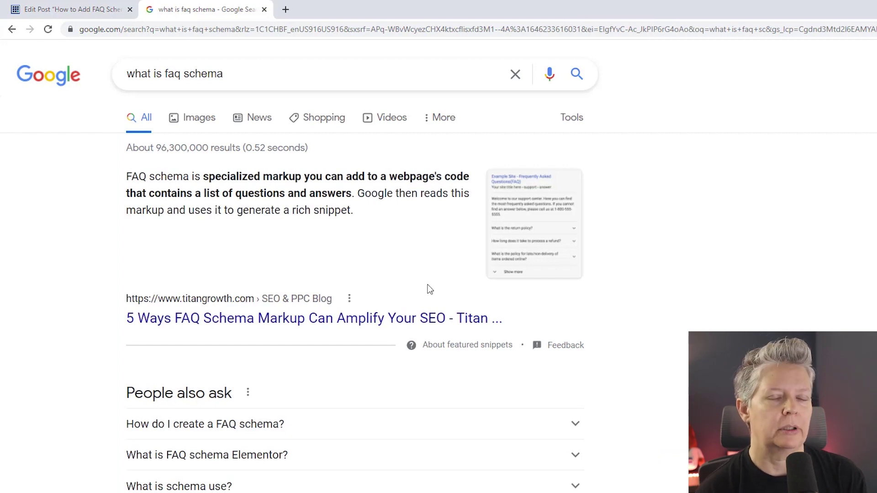
- Review the Google results for "what is faq schema" and expand the related question "How do I create a FAQ schema?"
scroll(480, 298, down, 5)
scroll(648, 371, down, 5)
scroll(648, 370, up, 7)
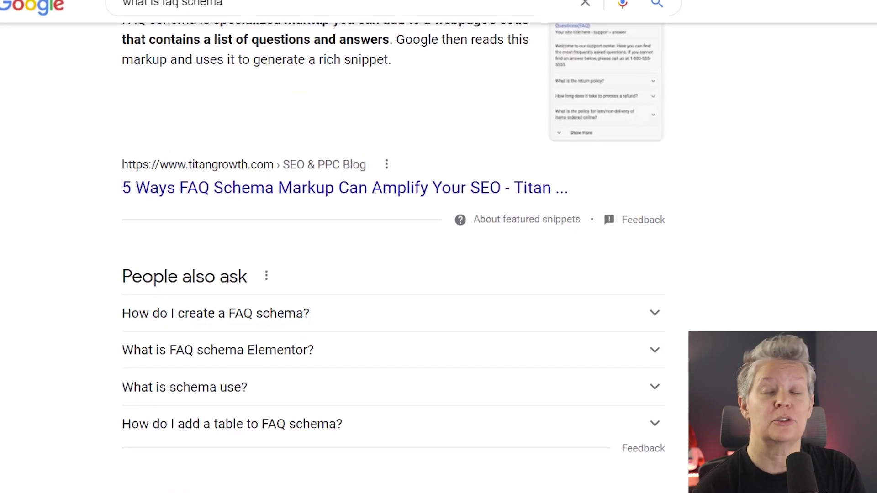
scroll(793, 253, down, 3)
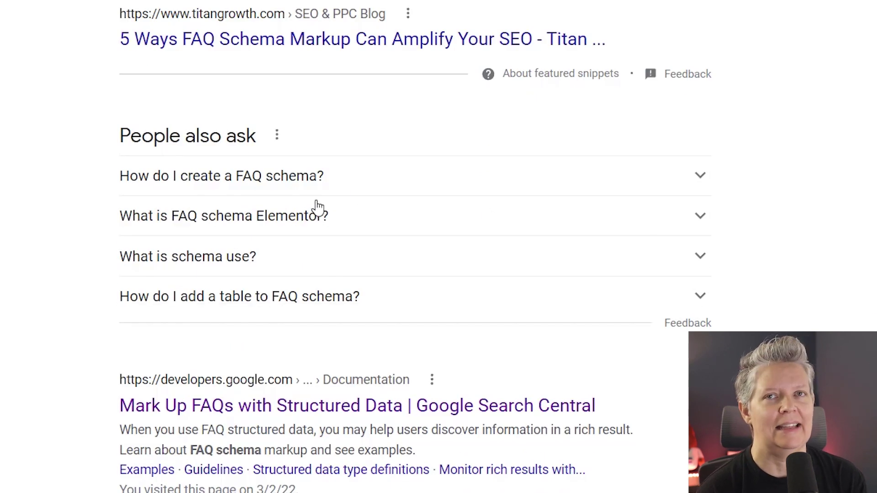
click(336, 188)
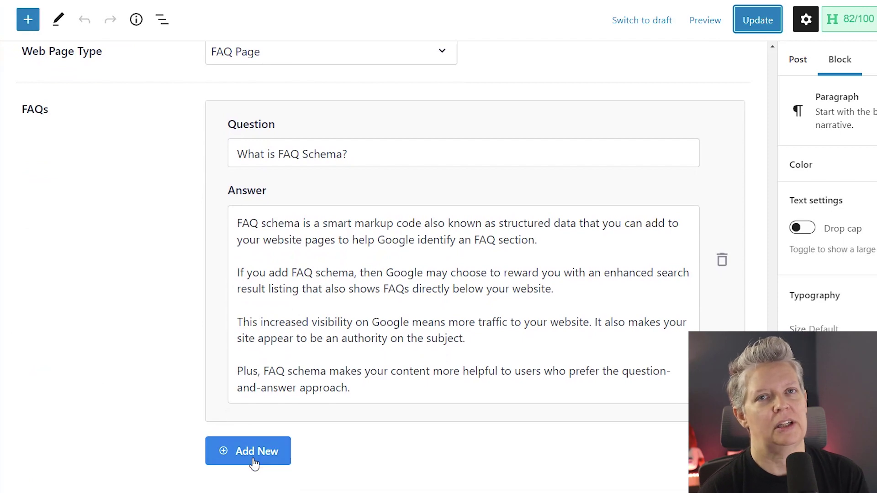
scroll(254, 463, up, 20)
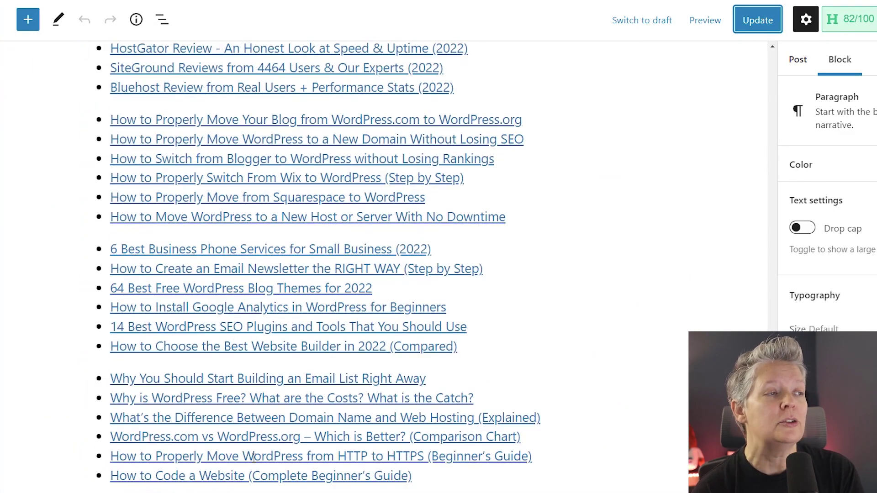
scroll(254, 458, down, 20)
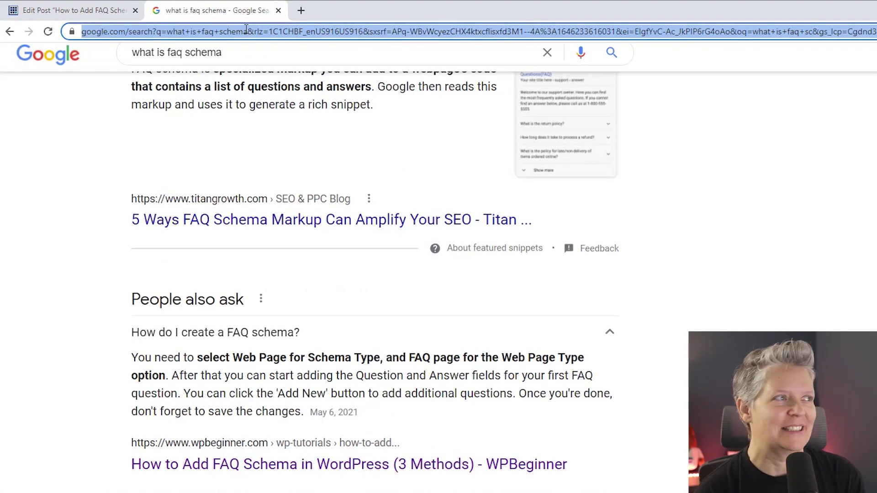
- Search Google for "google's rich results test page" and open the Rich Results Test from Google Search Console
text(google riche)
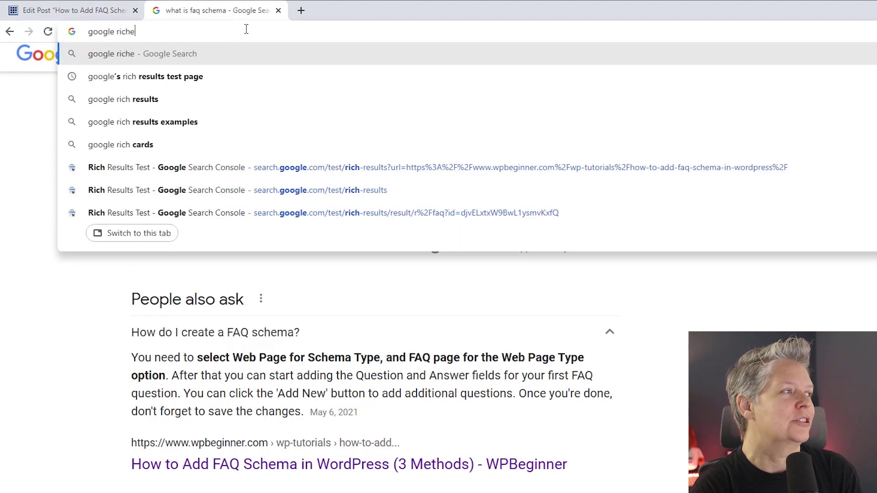
key(BackSpace)
text(resu)
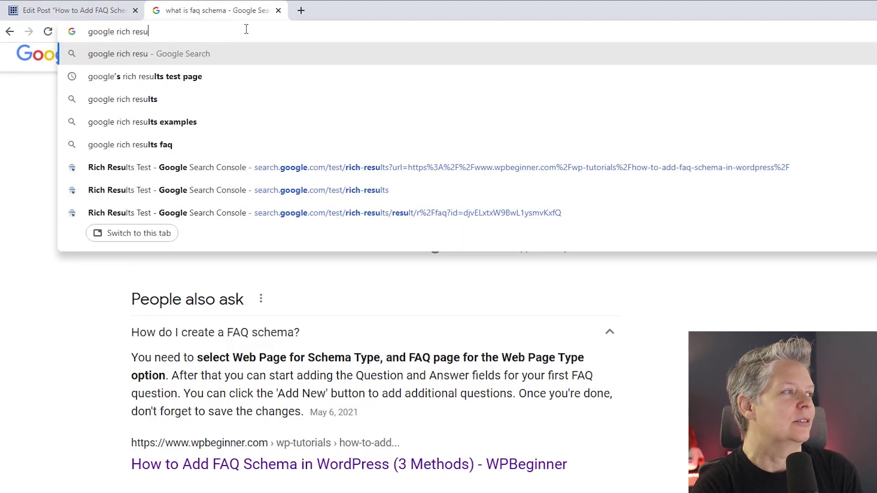
key(Down)
key(Return)
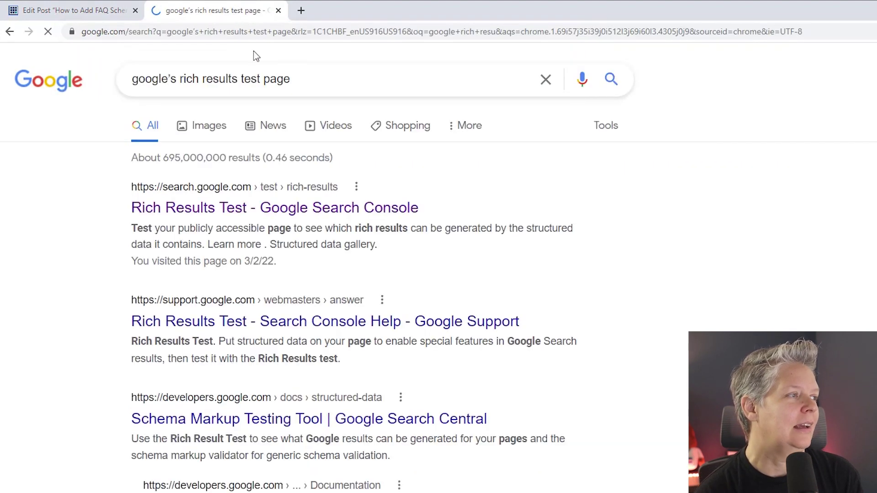
click(221, 218)
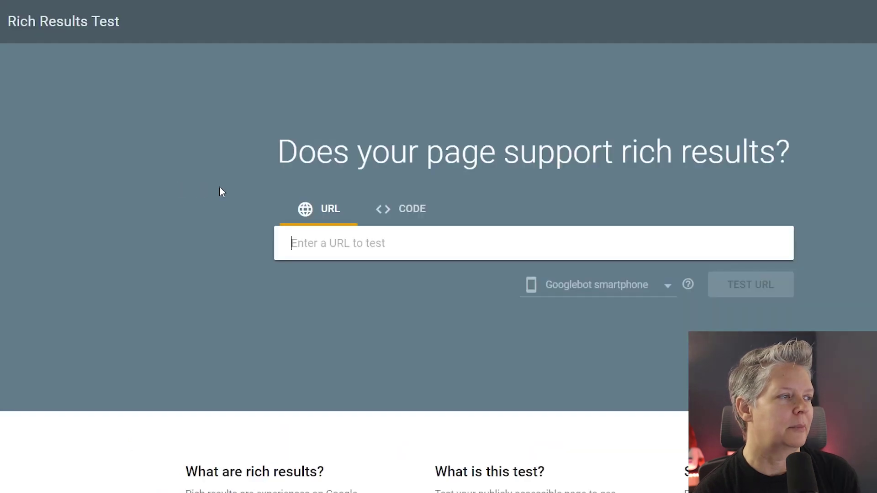
right_click(325, 242)
click(300, 247)
text(https://startawpsite.com/how-to-add-faq-schema-in-wordpress-3-methods/)
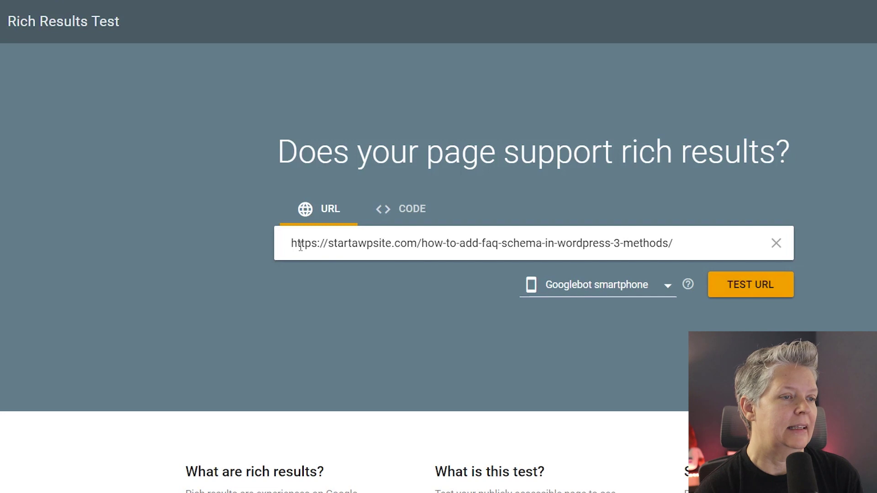
click(643, 289)
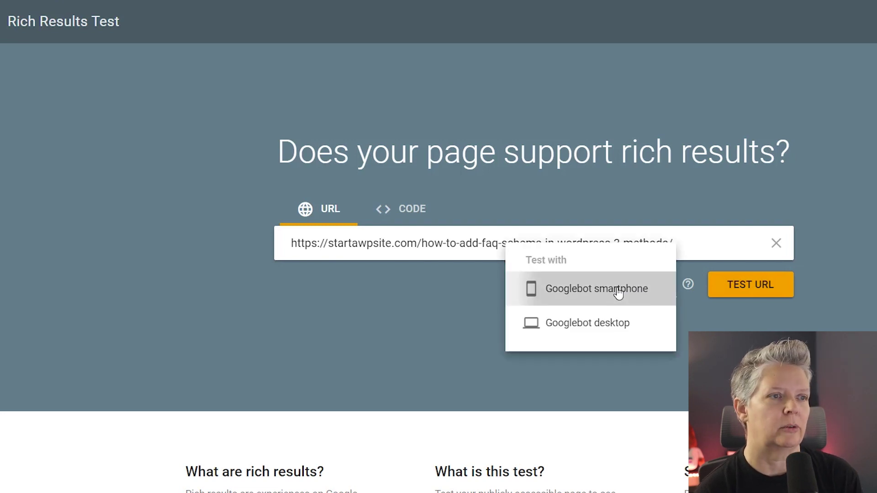
click(619, 292)
click(748, 287)
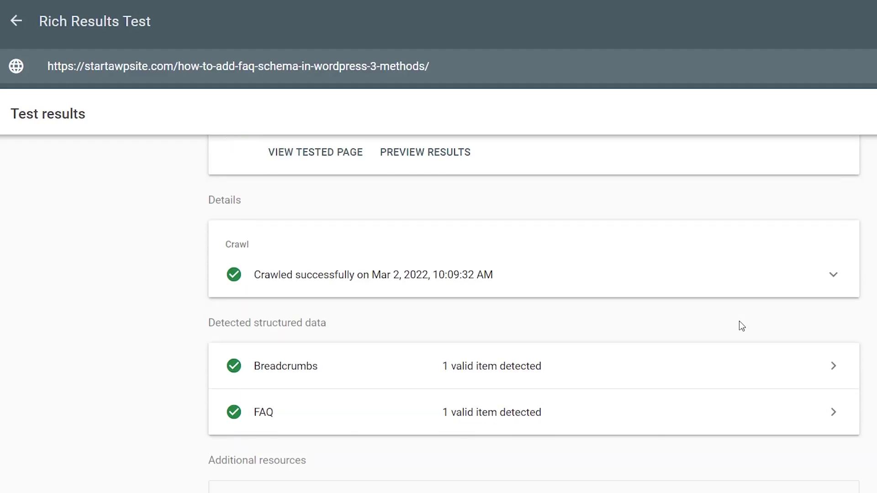
- Expand the detected FAQ item in the test results and examine its mainEntity question and accepted answer
scroll(739, 321, down, 1)
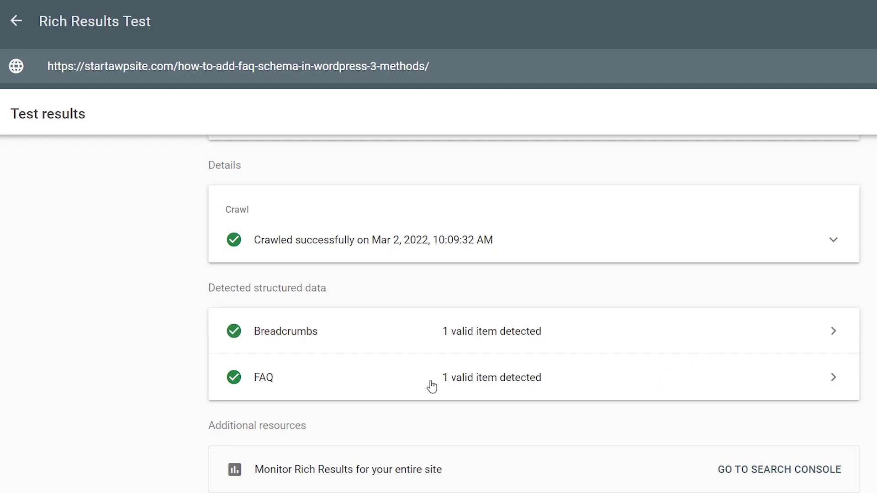
click(834, 379)
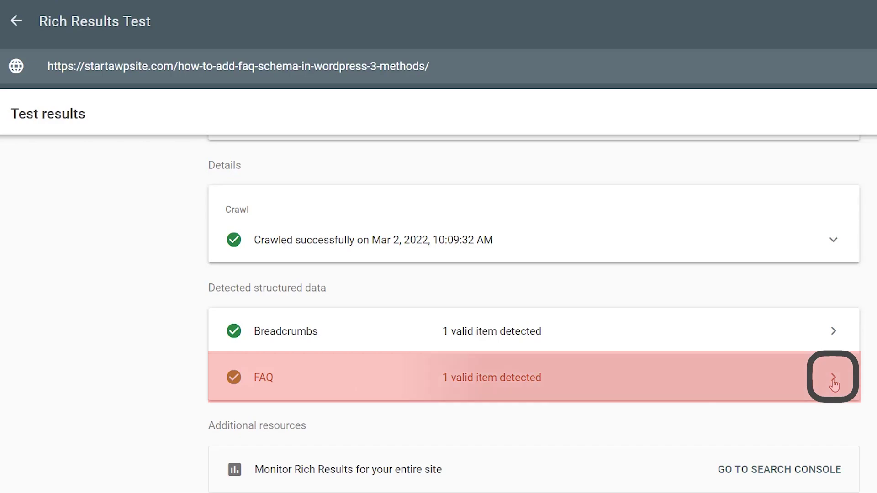
scroll(841, 393, down, 2)
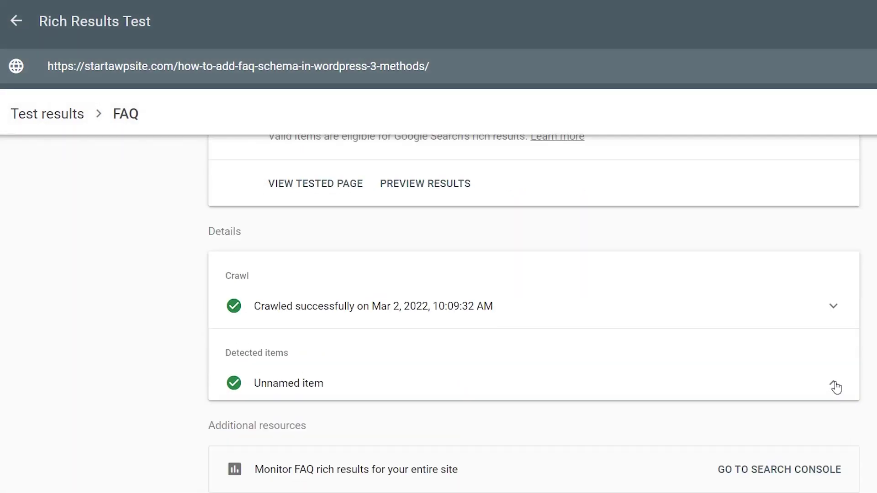
click(834, 379)
scroll(532, 360, down, 10)
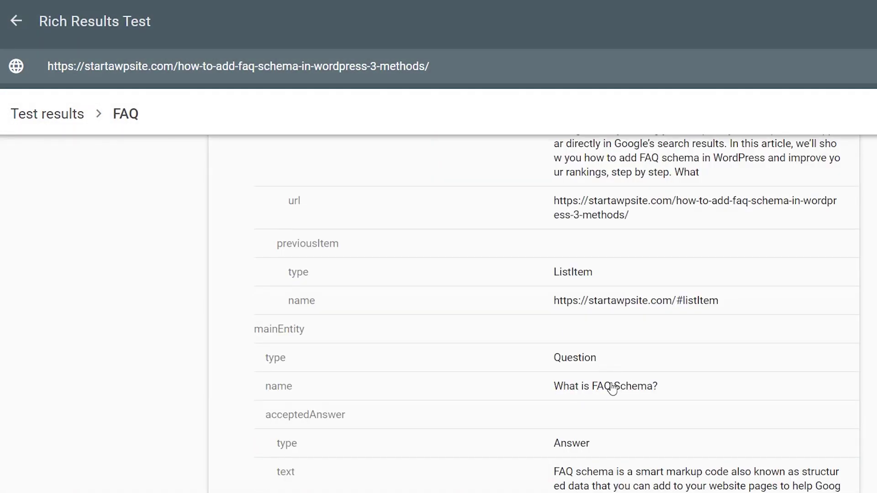
scroll(637, 394, down, 3)
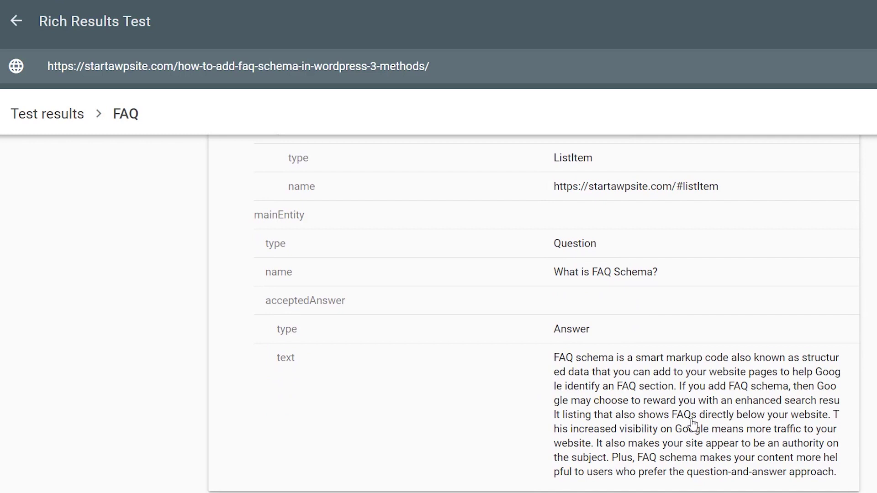
scroll(693, 424, up, 1)
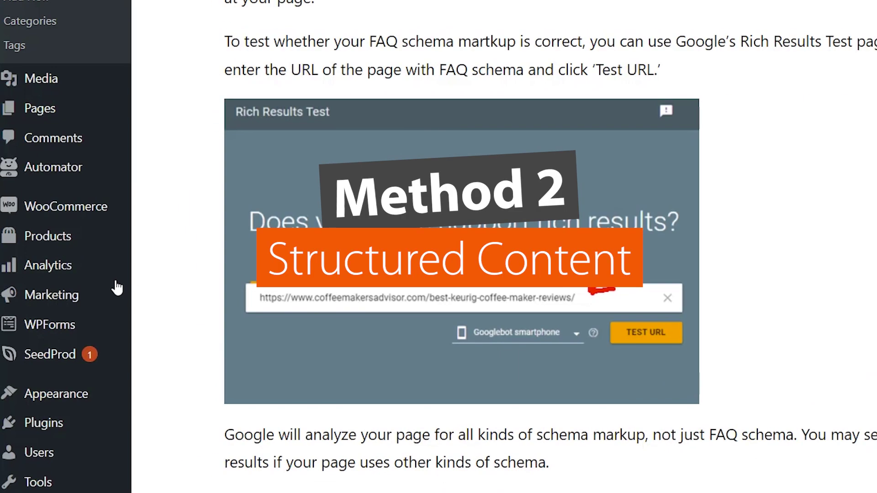
- Return to WordPress and search the plugins available to add for "structure"
mouse_move(56, 478)
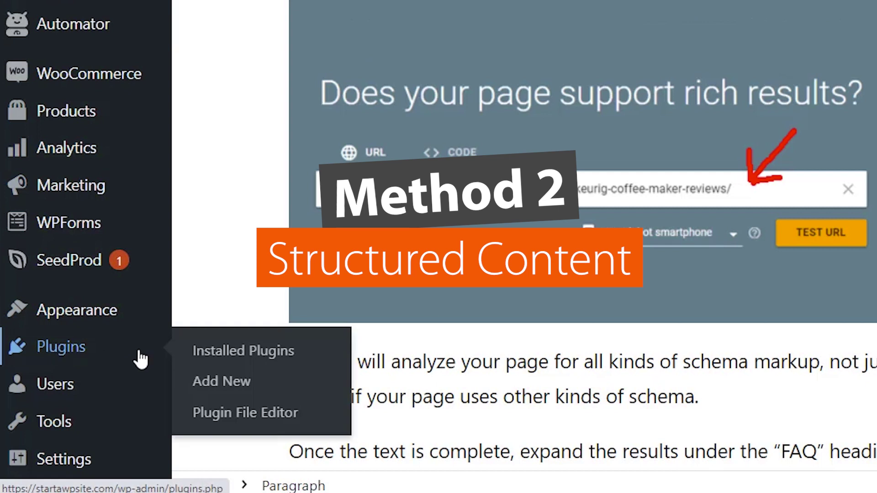
click(215, 381)
text(s)
text(truc)
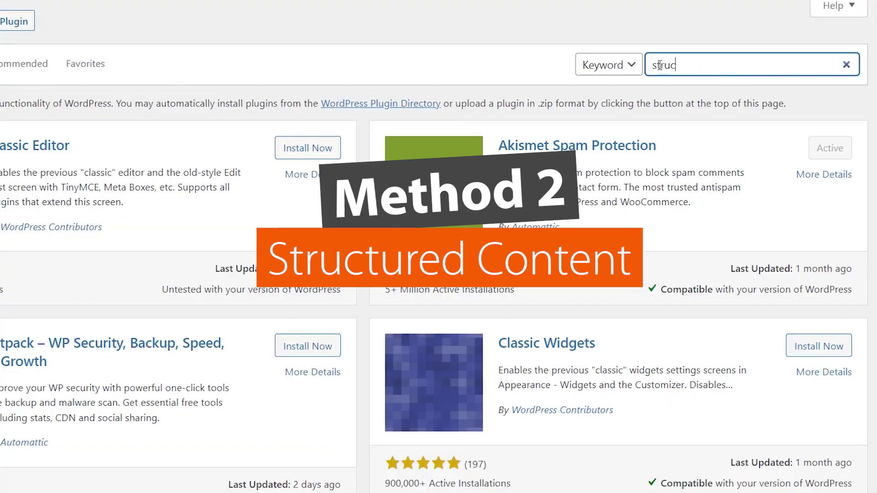
text(ture)
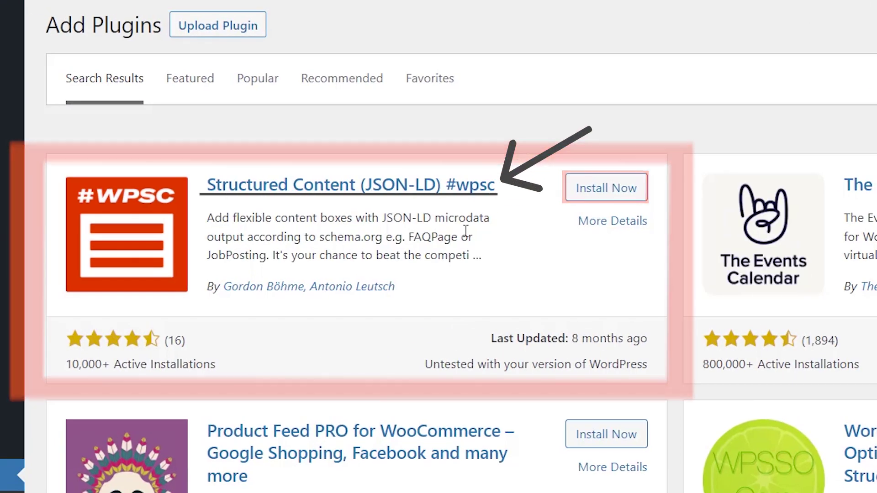
- Install and activate the Structured Content (JSON-LD) #wpsc plugin, and check its entry among the installed plugins
click(612, 190)
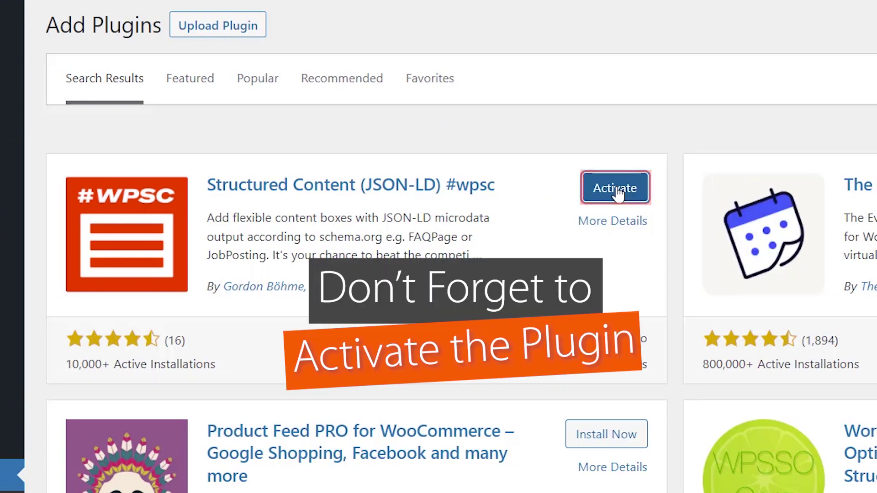
click(615, 188)
scroll(375, 232, down, 3)
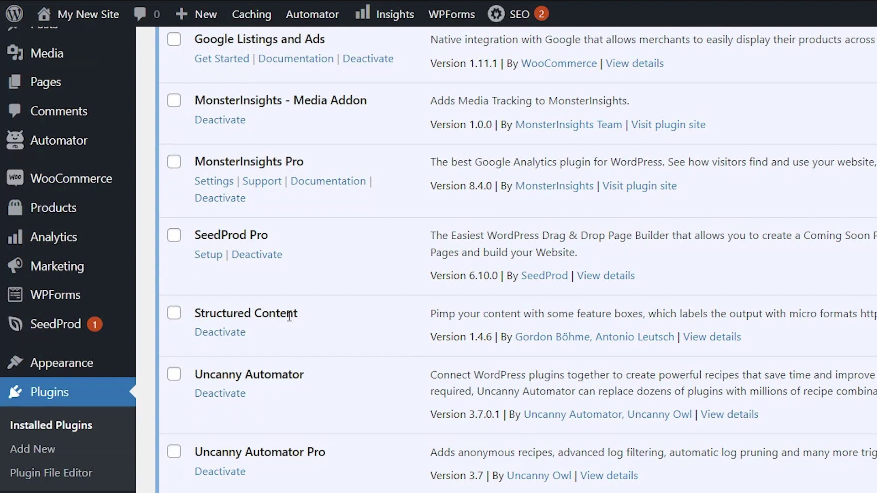
- Return to the list of posts and open the FAQ schema post for editing
scroll(289, 316, up, 5)
mouse_move(72, 92)
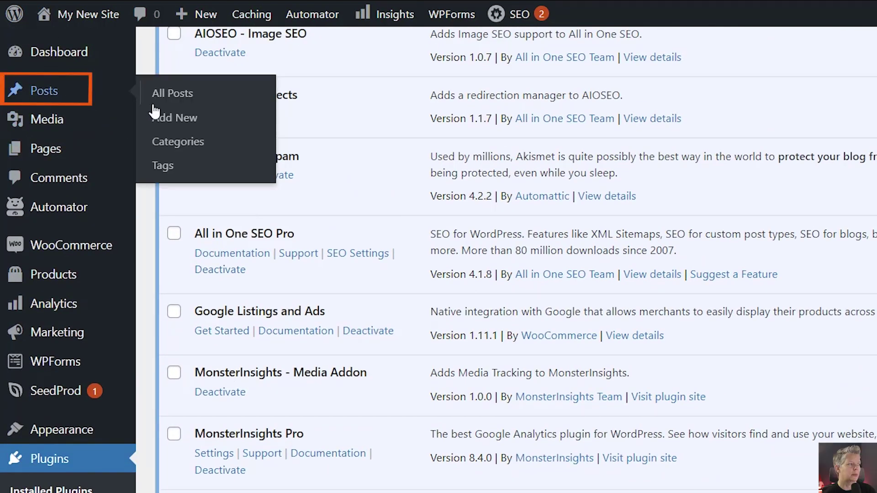
click(180, 106)
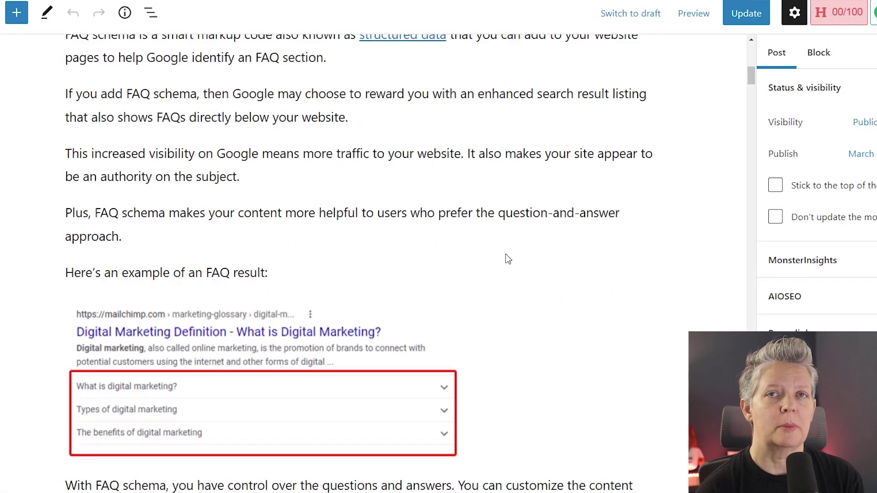
- Insert the Structured Content FAQ block below the closing "Managed by" paragraph, searching the blocks for "stru"
scroll(508, 254, down, 20)
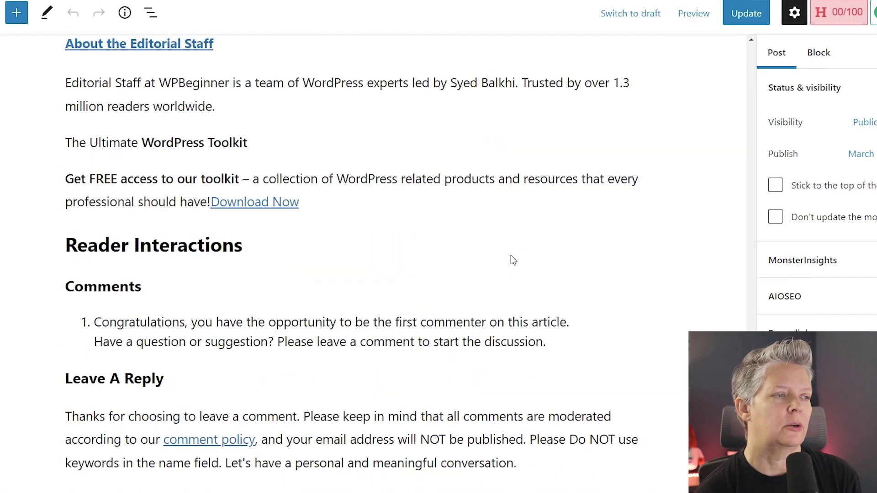
scroll(511, 254, down, 20)
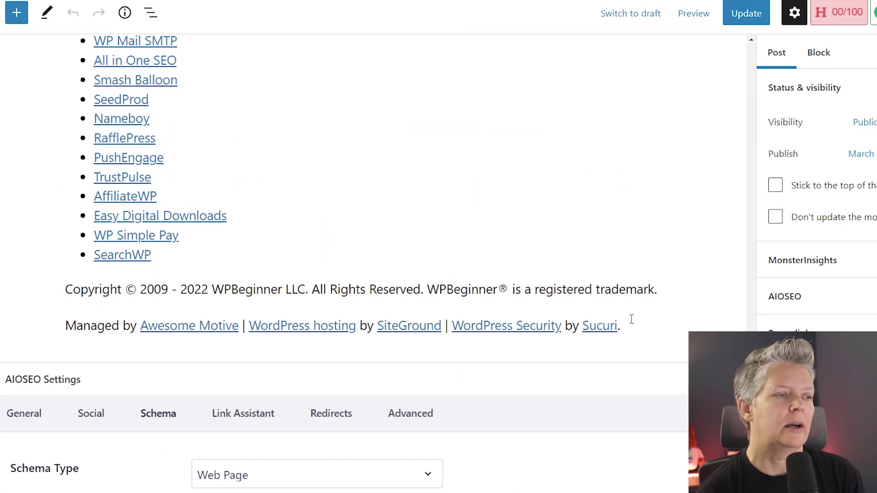
click(631, 325)
key(Return)
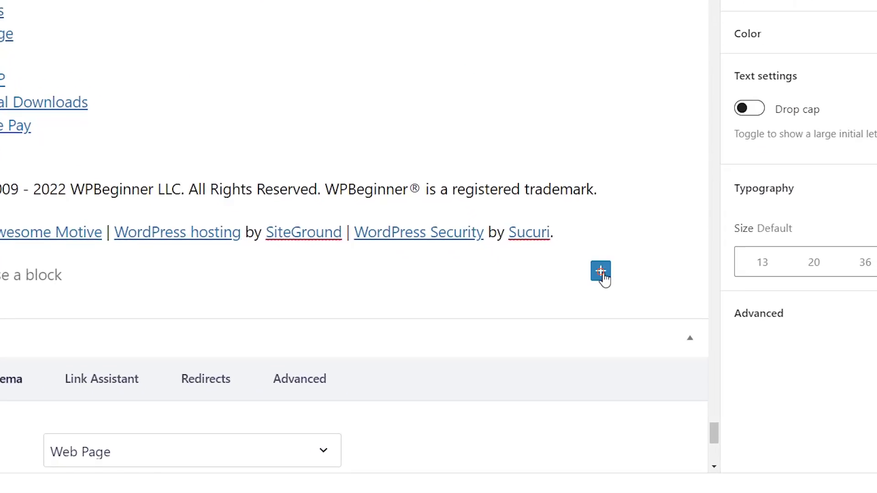
click(601, 272)
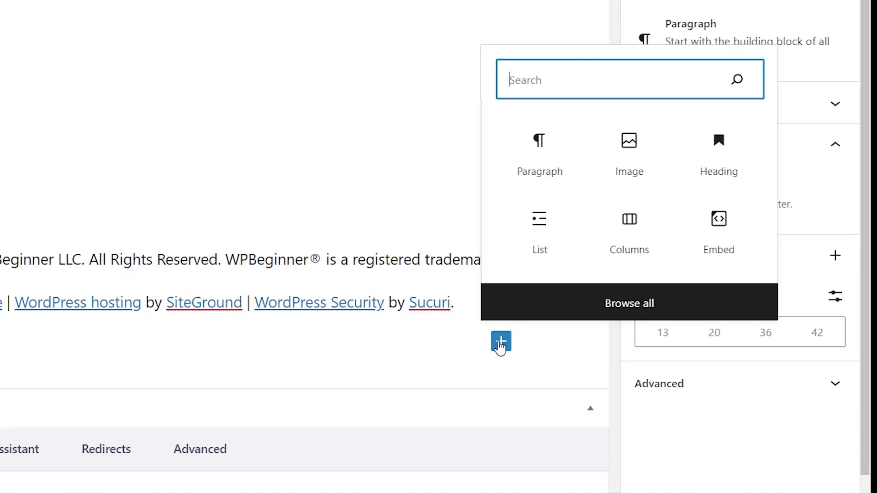
text(stru)
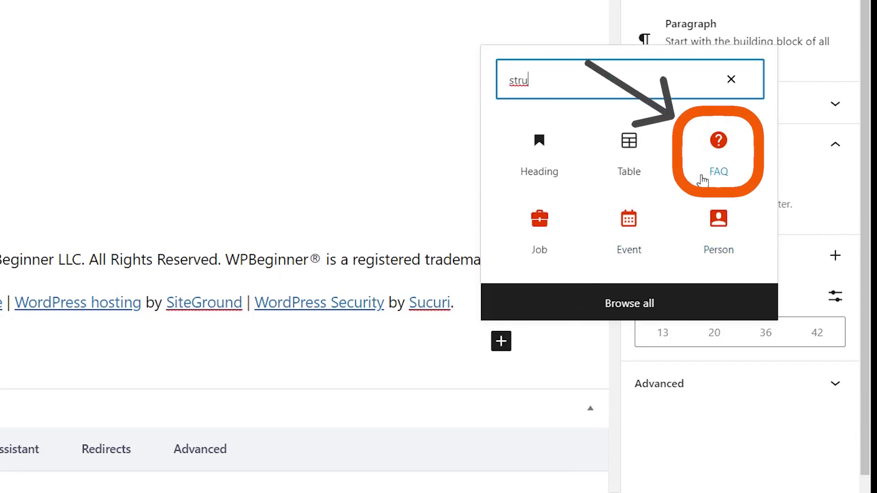
click(724, 146)
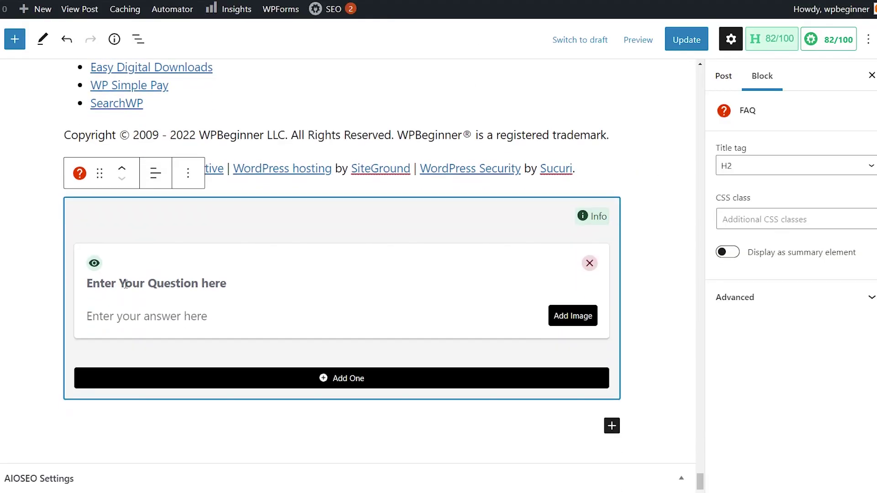
- Fill the FAQ block with the question "What is FAQ Schema?" and its four-paragraph answer, and switch off the item's visibility
click(153, 258)
click(151, 283)
click(146, 316)
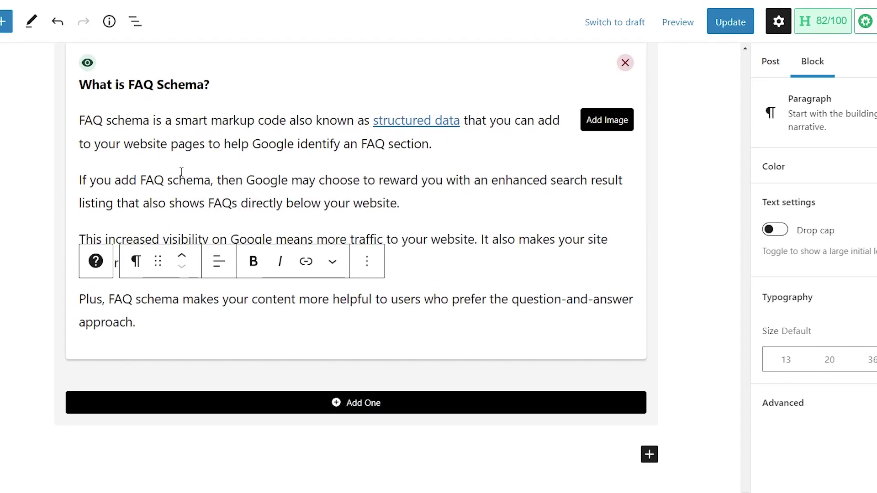
click(87, 63)
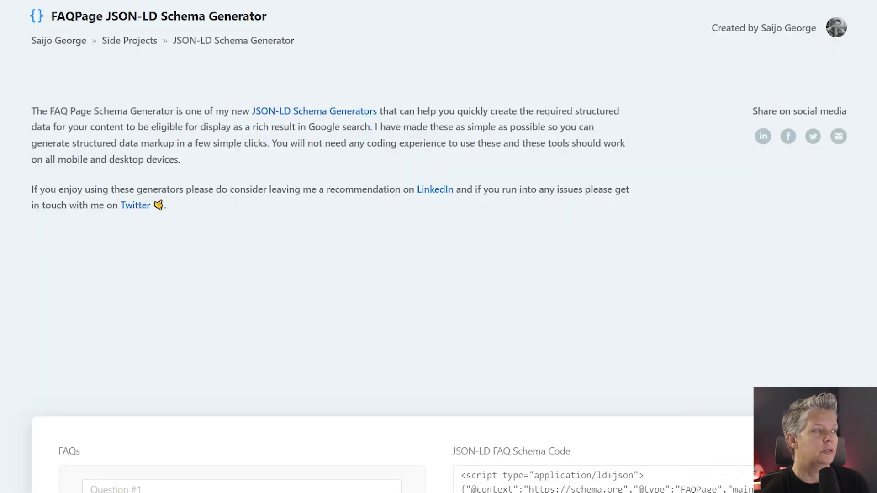
- Generate minified code for "What is FAQ Schema?" in the FAQPage JSON-LD Schema Generator, copy it, and return to the WordPress post
scroll(228, 47, down, 7)
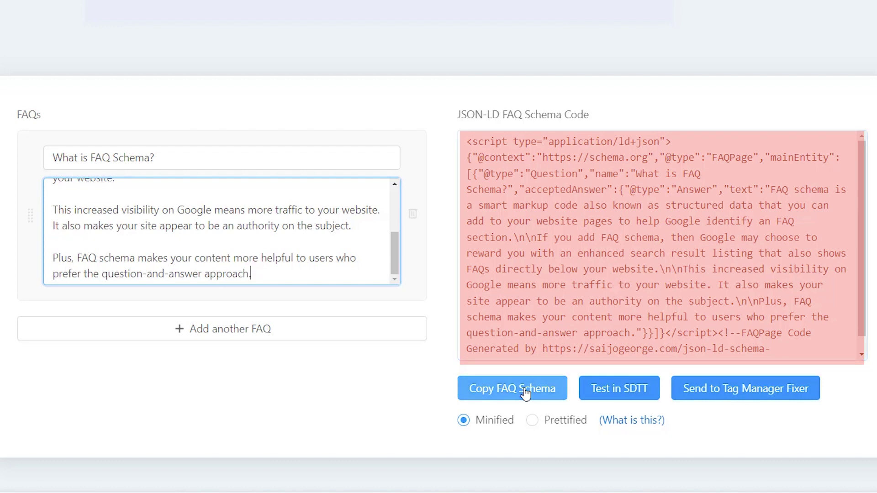
click(503, 389)
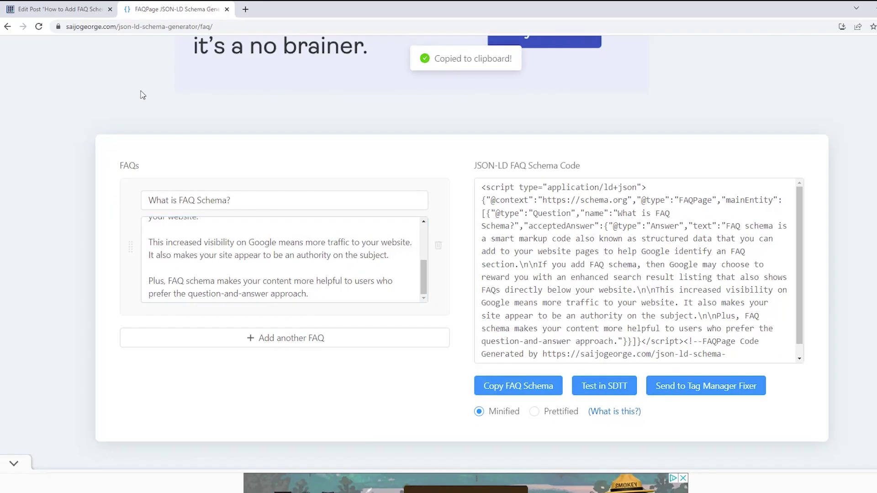
click(71, 10)
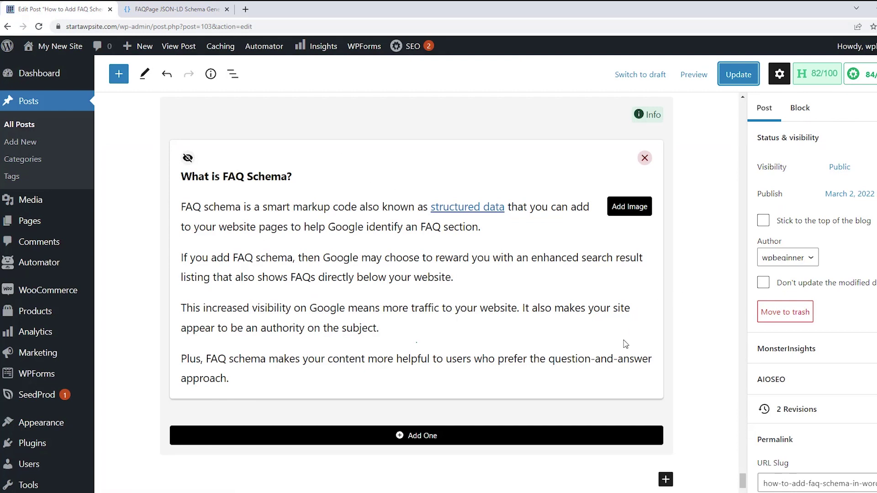
- Remove the whole Structured Content FAQ block from the end of the post
click(625, 359)
scroll(638, 260, up, 2)
scroll(594, 257, up, 1)
click(433, 251)
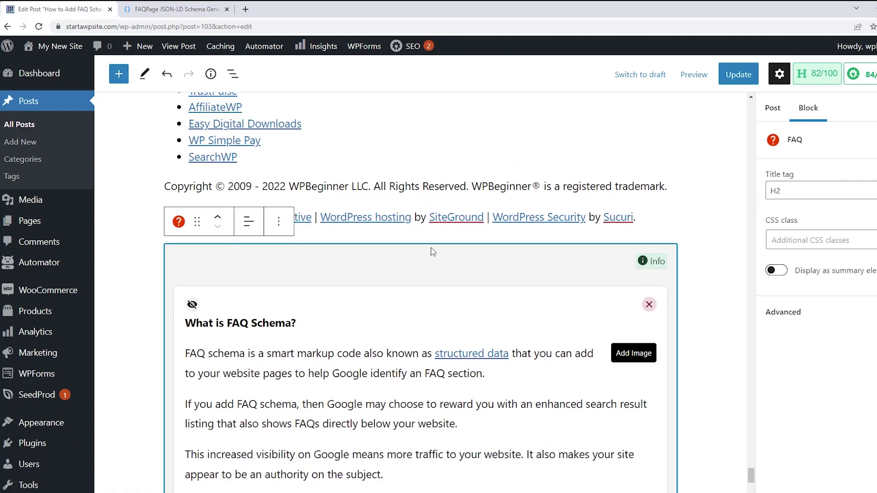
click(279, 222)
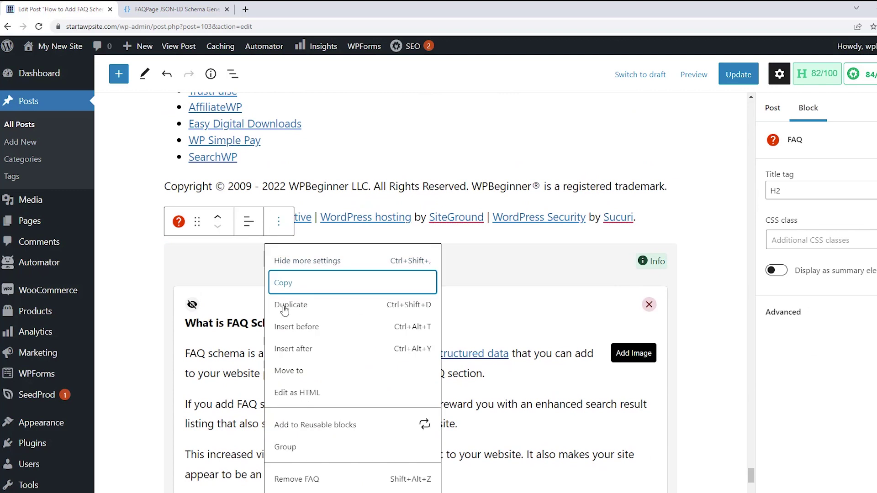
click(301, 478)
- Add a Custom HTML block below the closing "Managed by" paragraph and paste the copied JSON-LD FAQ schema code into it
scroll(644, 222, down, 2)
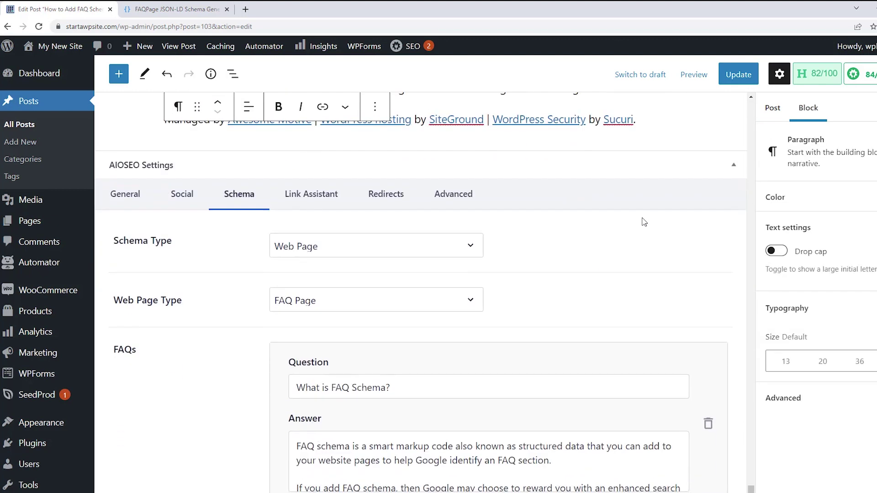
key(Return)
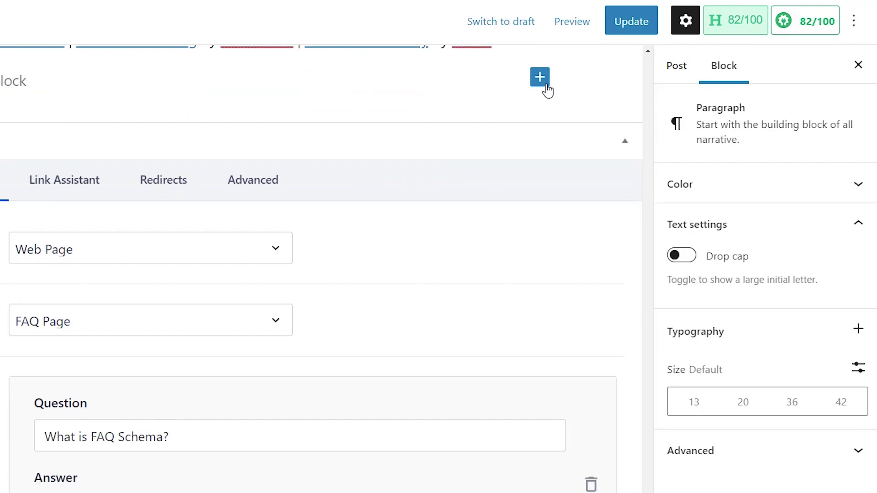
scroll(662, 163, up, 1)
scroll(539, 182, up, 1)
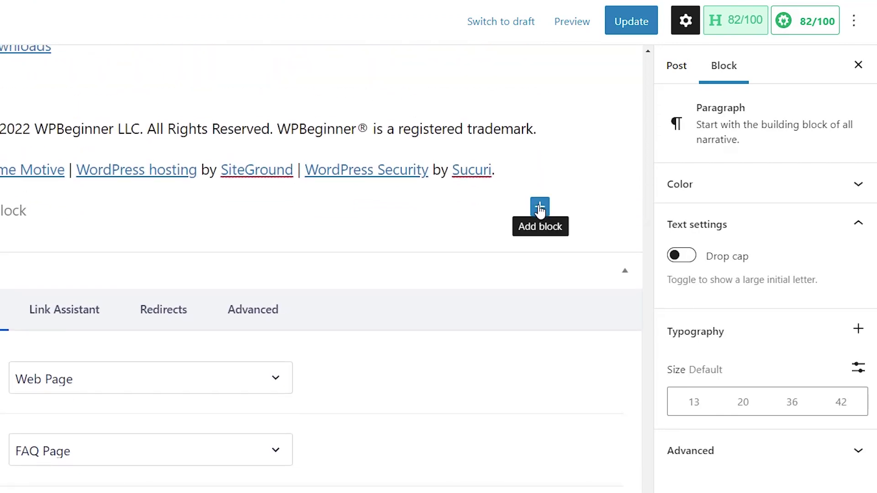
click(540, 209)
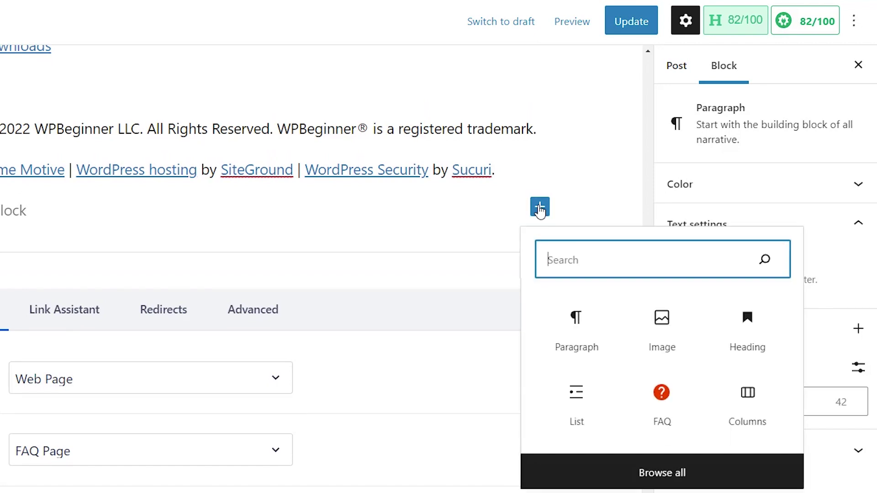
text(html)
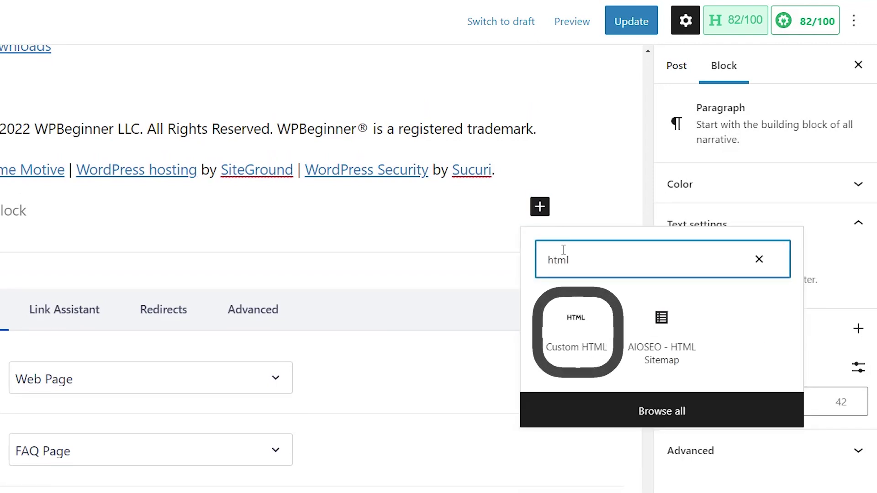
click(572, 321)
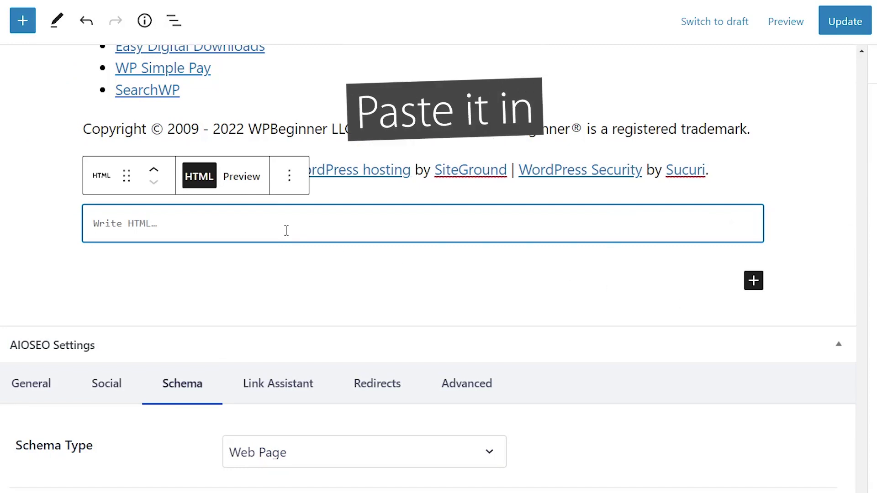
text(<script type="application/ld+json">{"@context":"https://schema.org","@type":"FAQPage","mainEntity":[{"@type":"Question","name":"What is FAQ Schema?","acceptedAnswer":{"@type":"Answer","text":"FAQ schema is a smart markup code also known as structured data that you can add to your website pages to help Google identify an FAQ section.\n\nIf you add FAQ schema, then Google may choose to reward you with an enhanced search result listing that also shows FAQs directly below your website.\n\nThis increased visibility on Google means more traffic to your website. It also makes your site appear to be an authority on the subject.\n\nPlus, FAQ schema makes your content more helpful to users who prefer the question-and-answer approach."}}]}</script><!--FAQPage Code Generated by https://saijogeorge.com/json-ld-schema-generator/faq/-->)
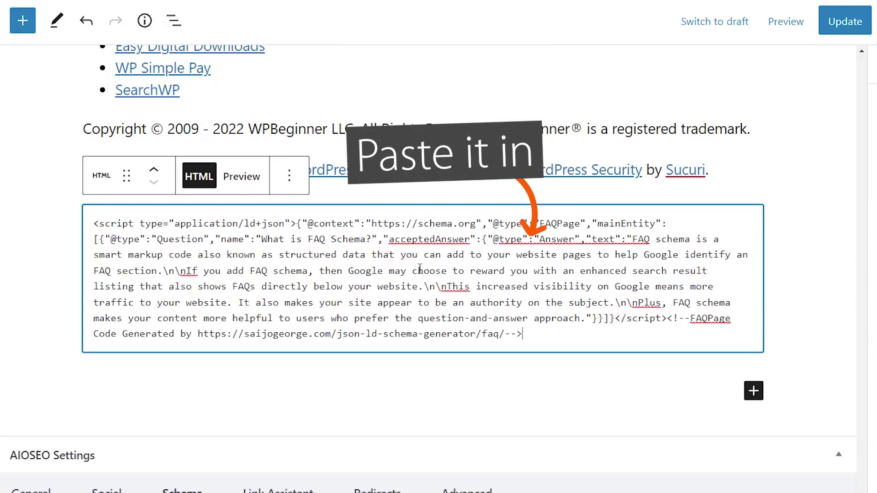
click(825, 366)
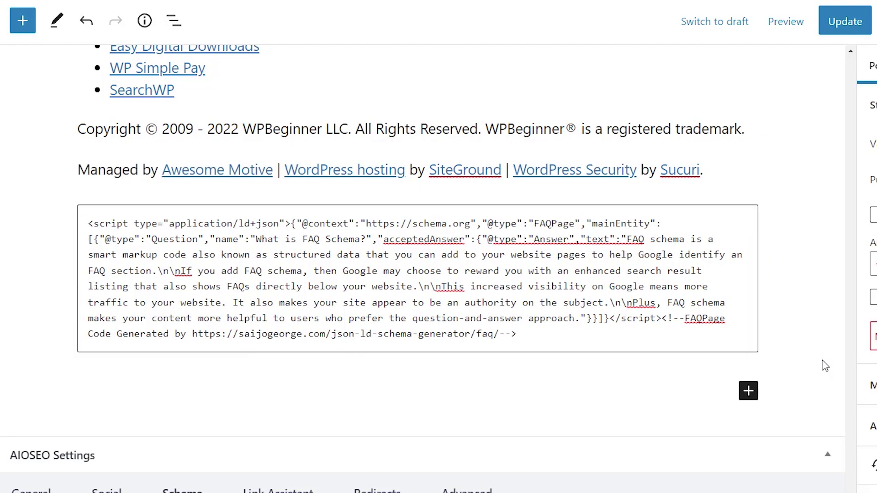